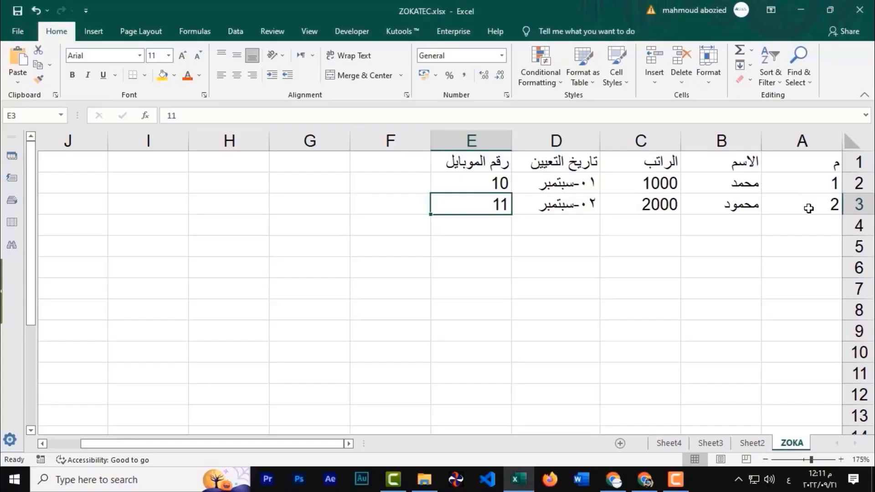
Step: Open Format Cells for the serial numbers in A2:A3 and move the dialog aside to show the sheet
click(800, 226)
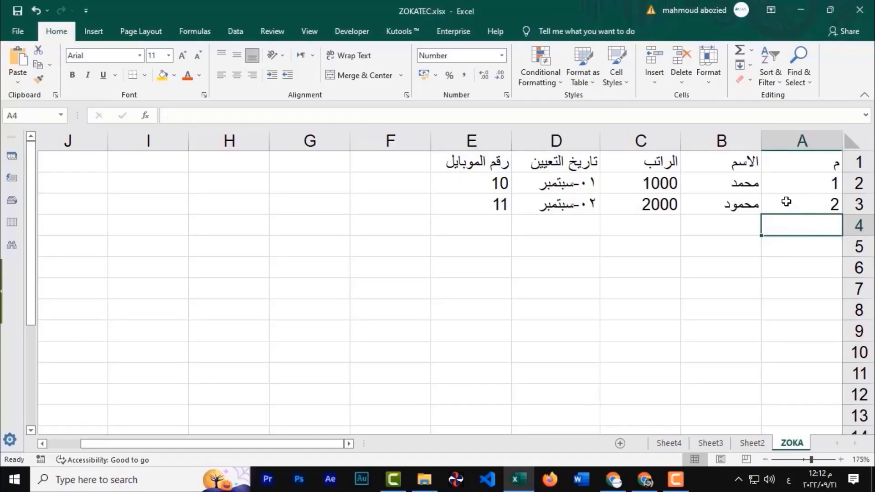
click(807, 182)
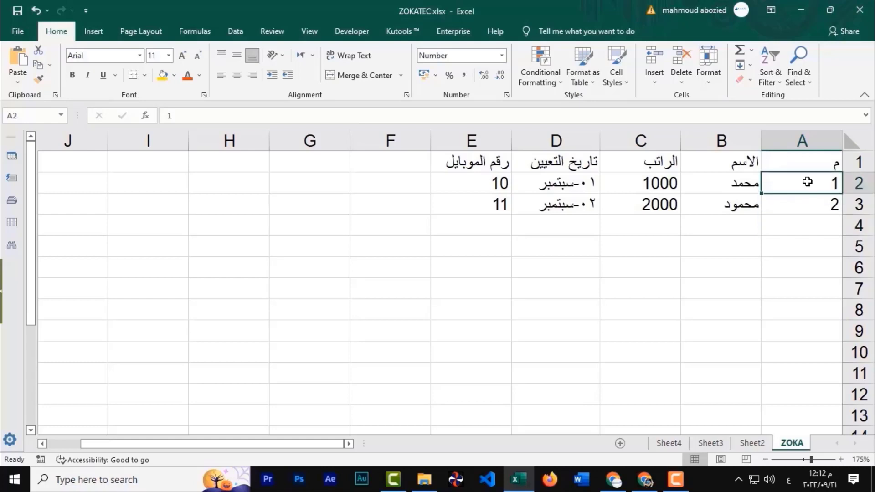
drag(807, 187, 805, 203)
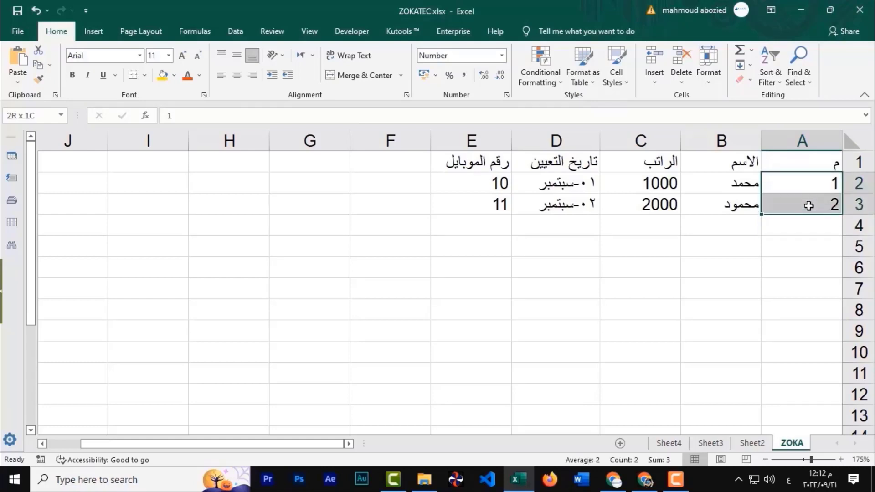
right_click(796, 188)
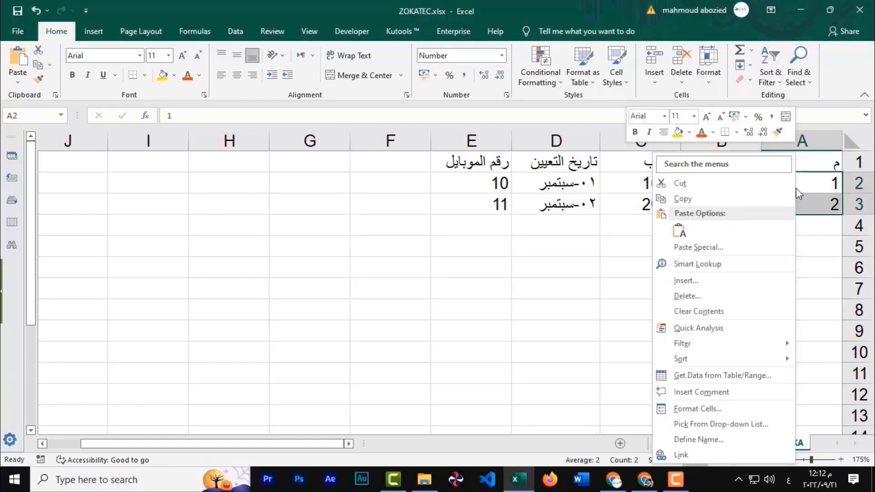
click(690, 410)
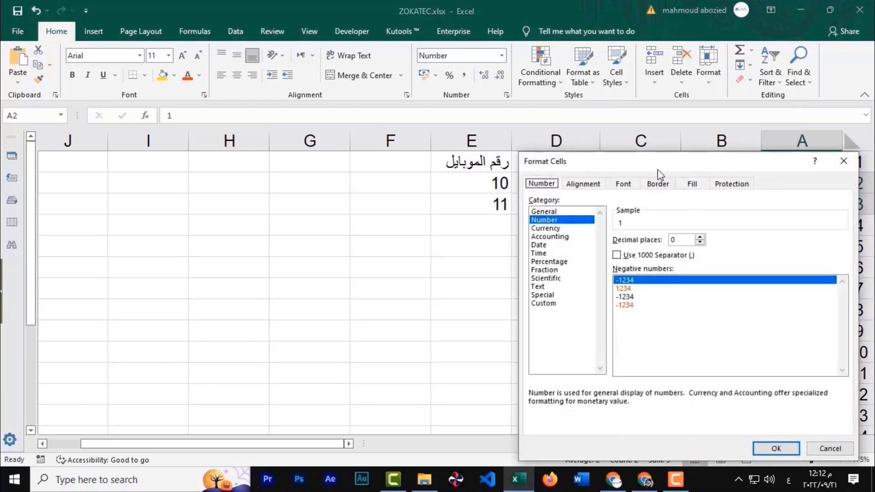
drag(658, 168, 436, 101)
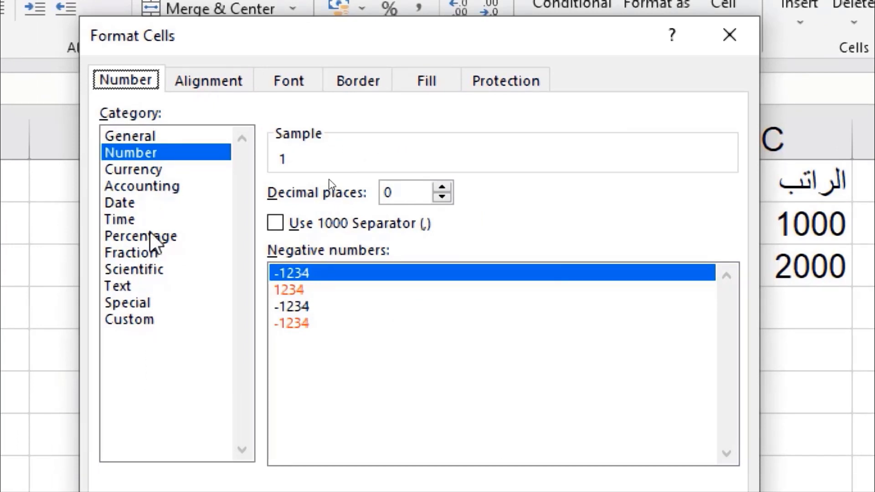
click(127, 137)
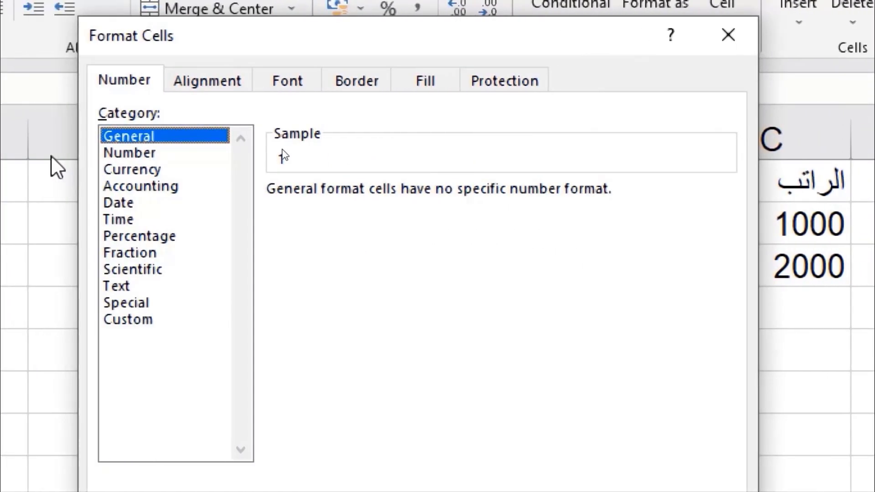
click(110, 154)
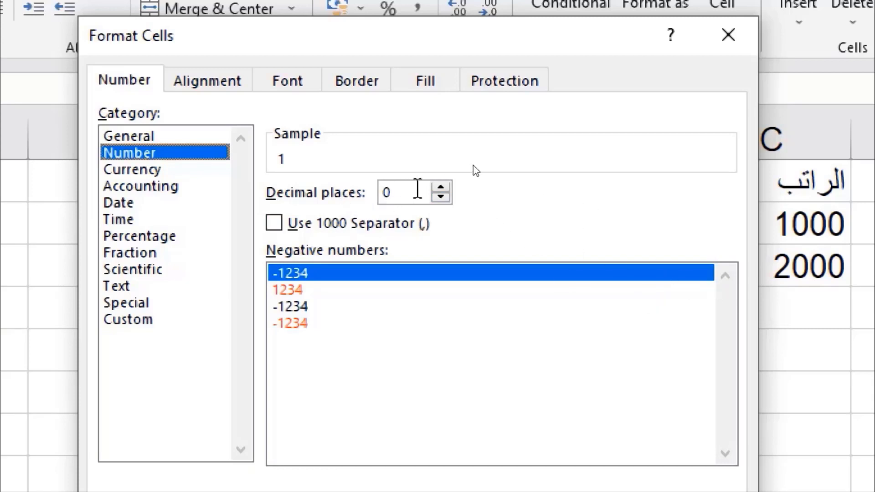
Step: Apply Number format to A2:A3 with 0 decimal places and the 1000 separator
click(446, 189)
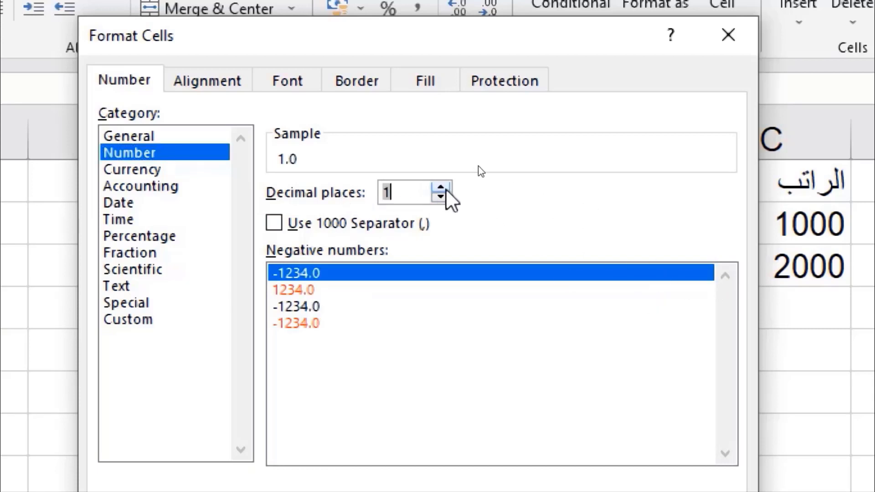
click(446, 189)
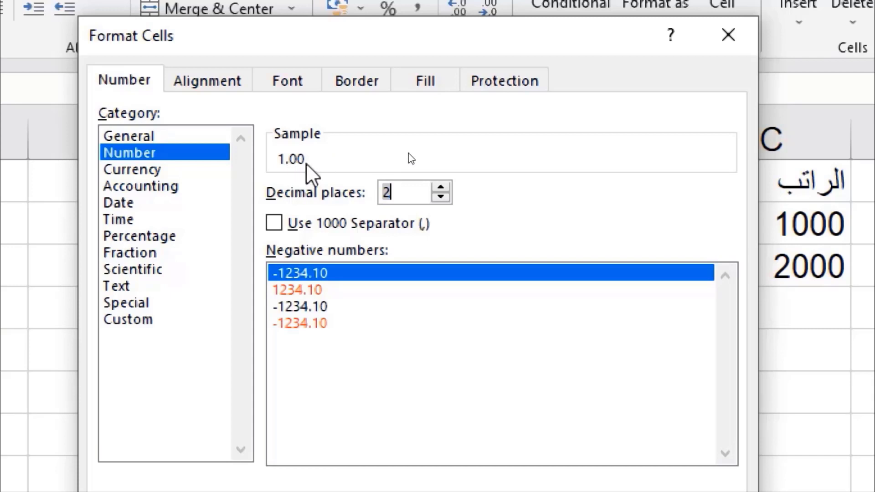
click(406, 198)
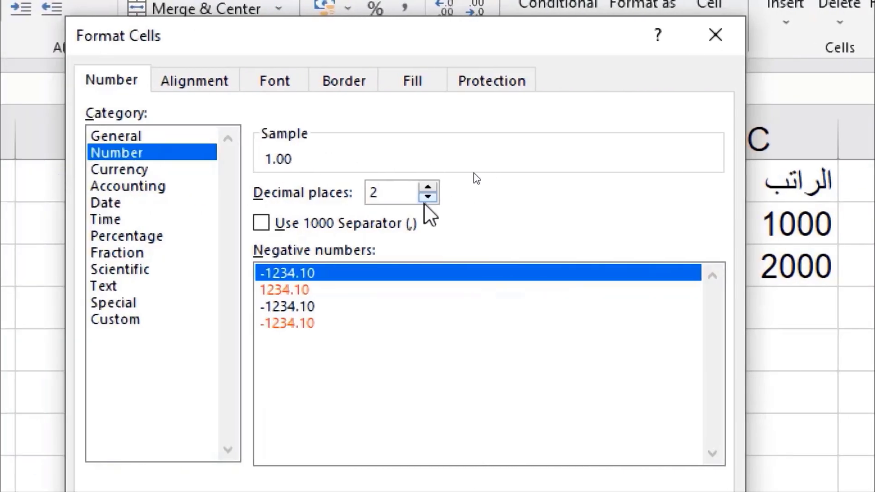
click(427, 199)
click(426, 198)
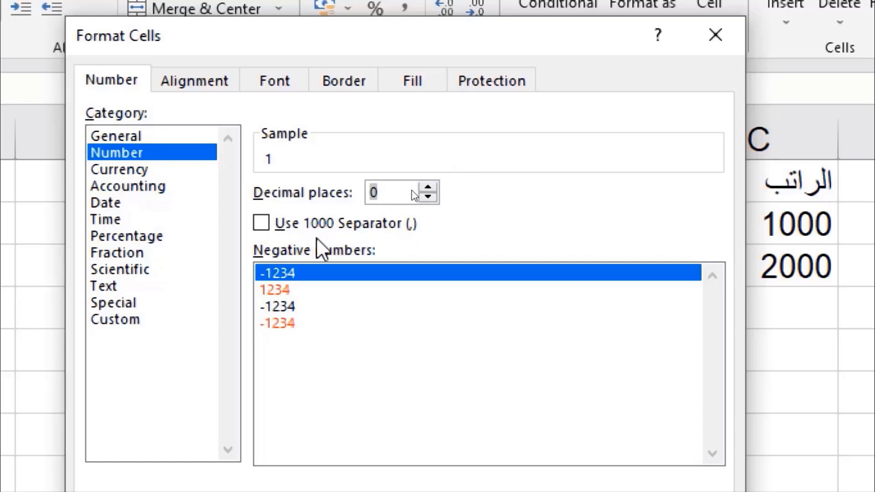
click(261, 223)
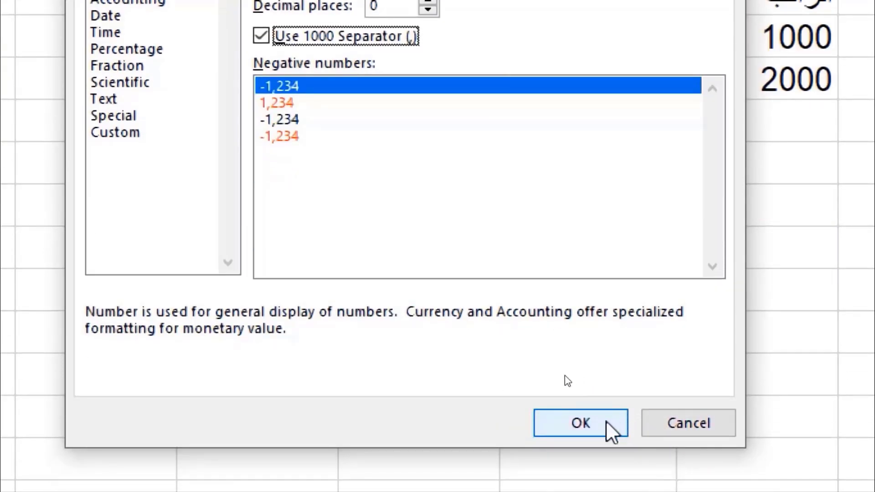
click(607, 422)
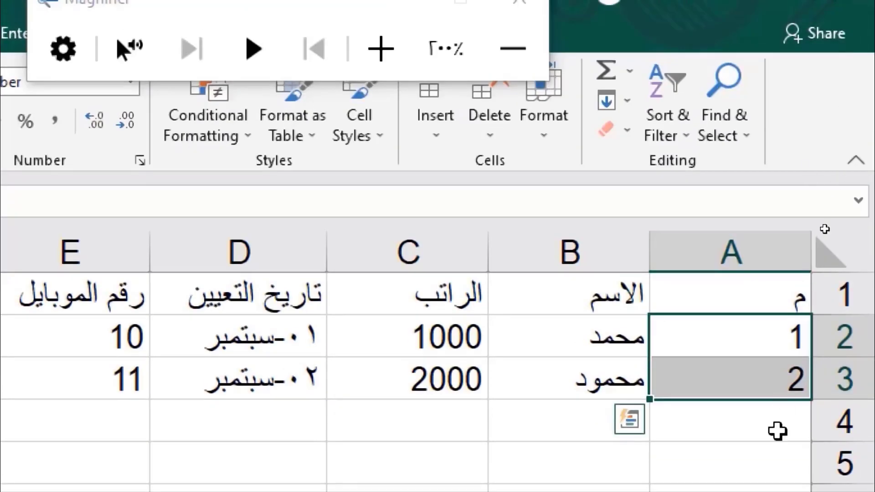
Step: Enter 10000, then 1000000, in A2 to see them shown as 10,000 and 1,000,000
click(764, 324)
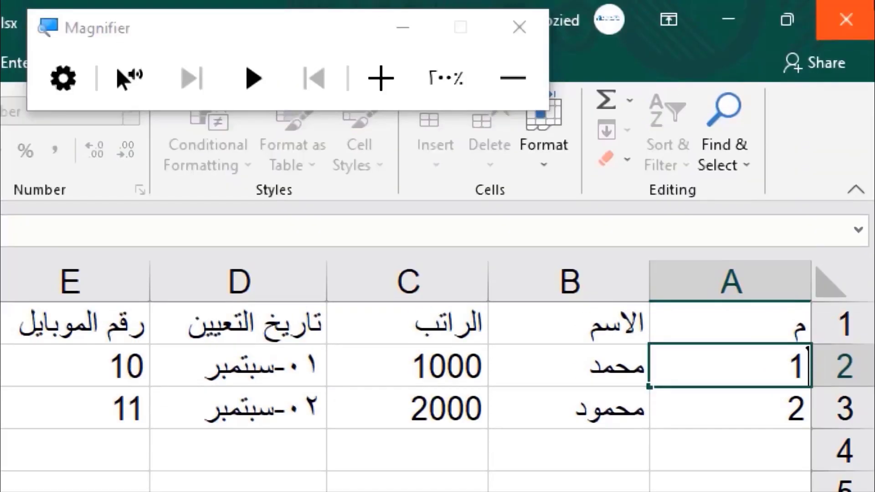
text(0000)
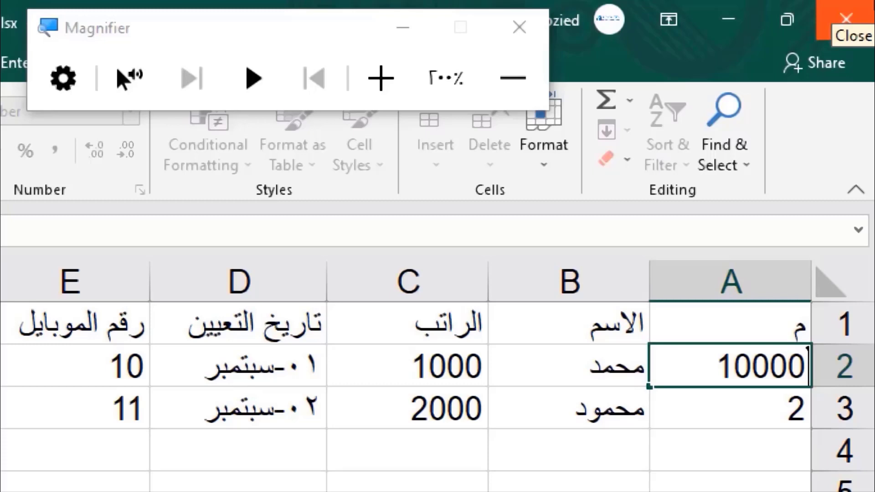
key(BackSpace)
text(0)
key(Return)
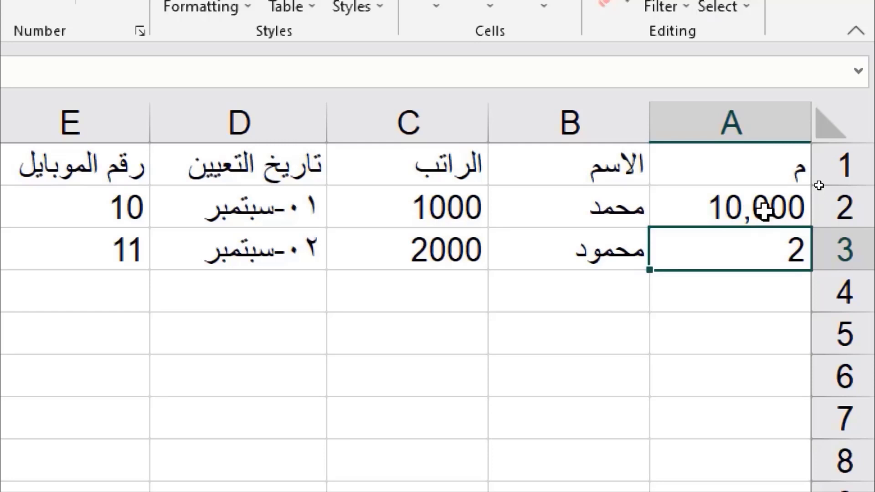
right_click(771, 211)
key(Escape)
text(10)
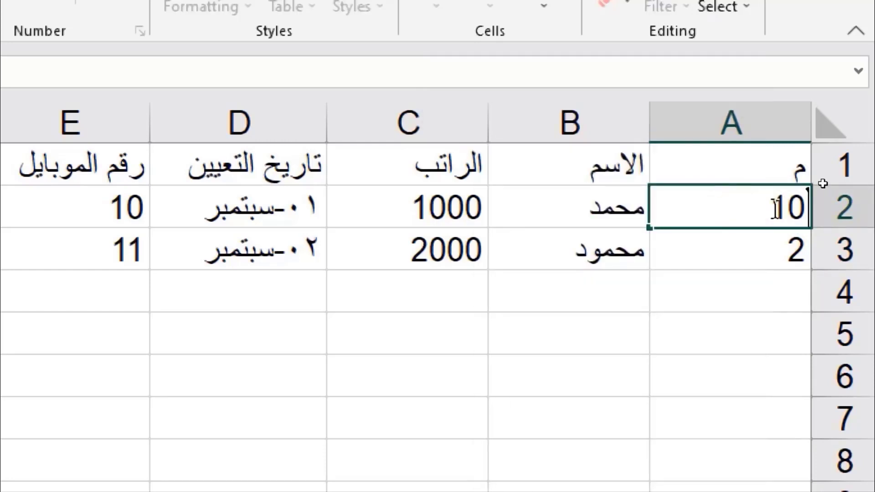
text(00000)
key(Return)
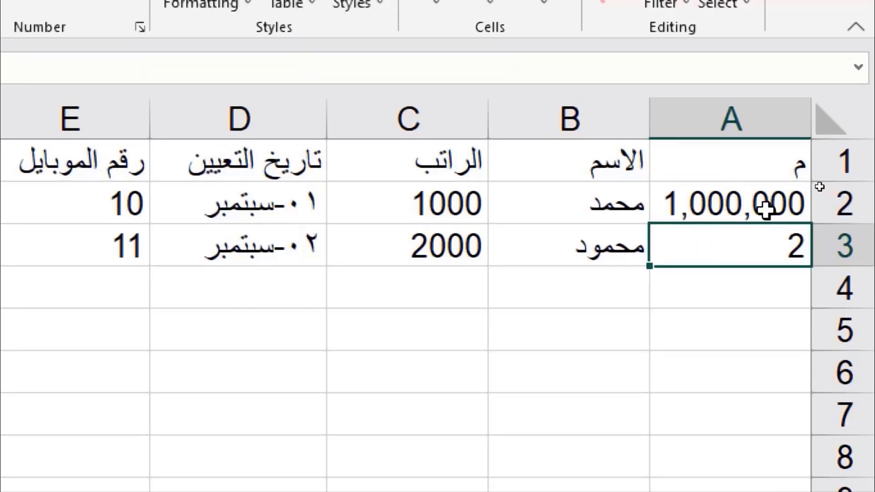
Step: Turn off the 1000 separator for A2 and put the value back to 1
click(739, 201)
right_click(739, 203)
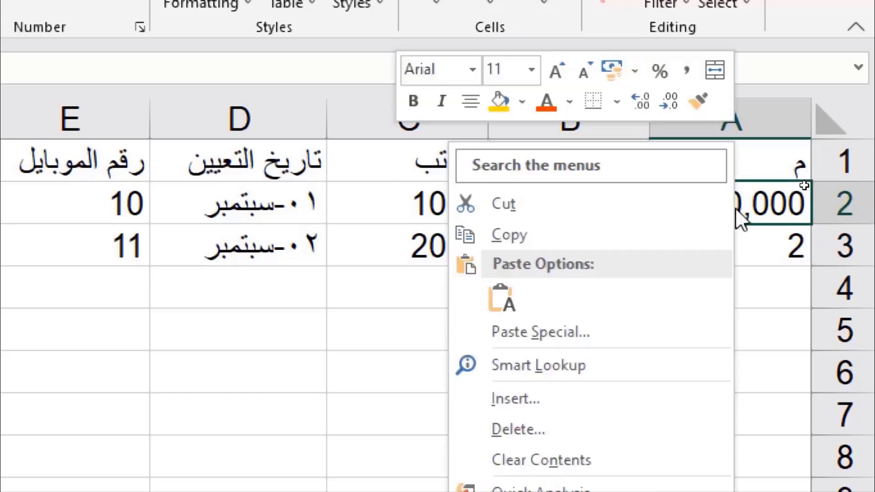
click(711, 428)
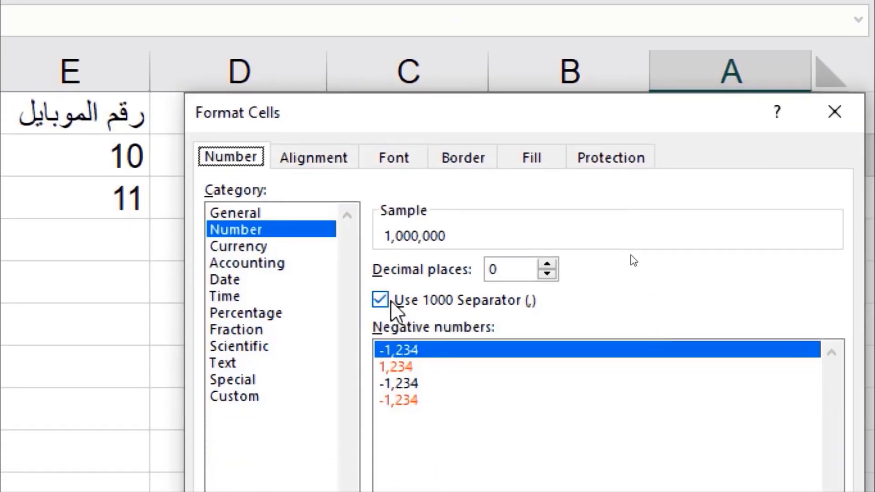
click(381, 319)
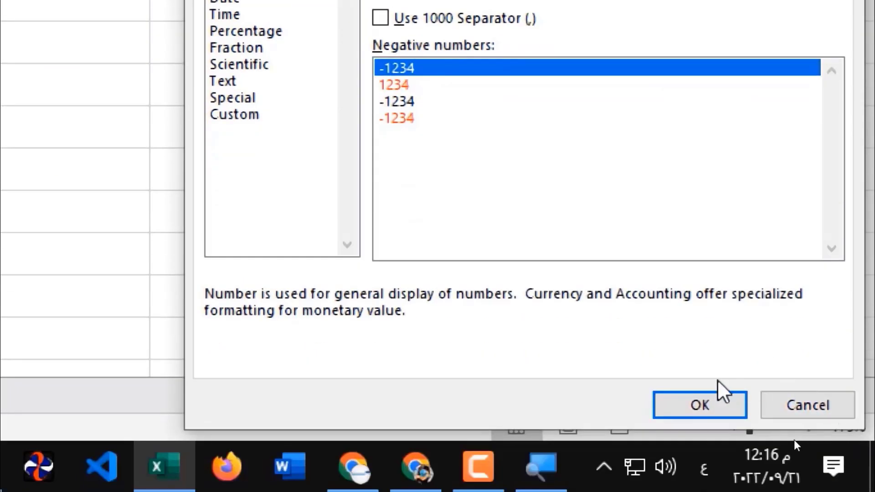
click(719, 398)
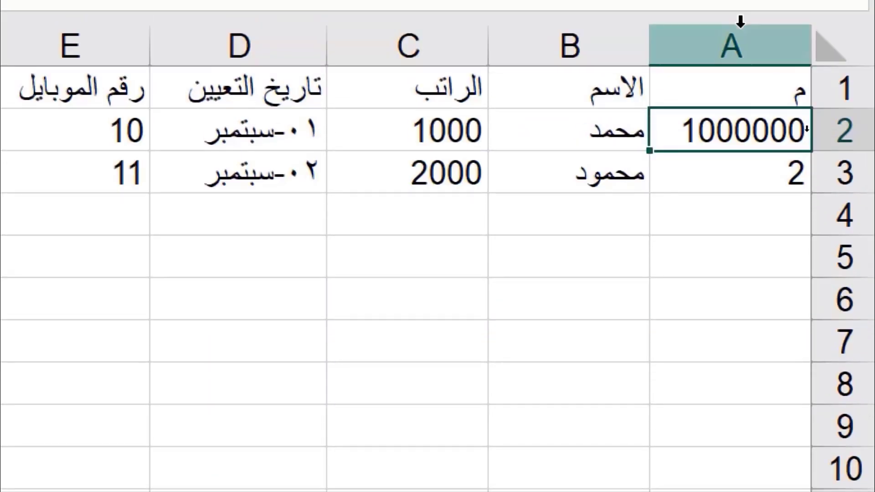
text(1)
key(Return)
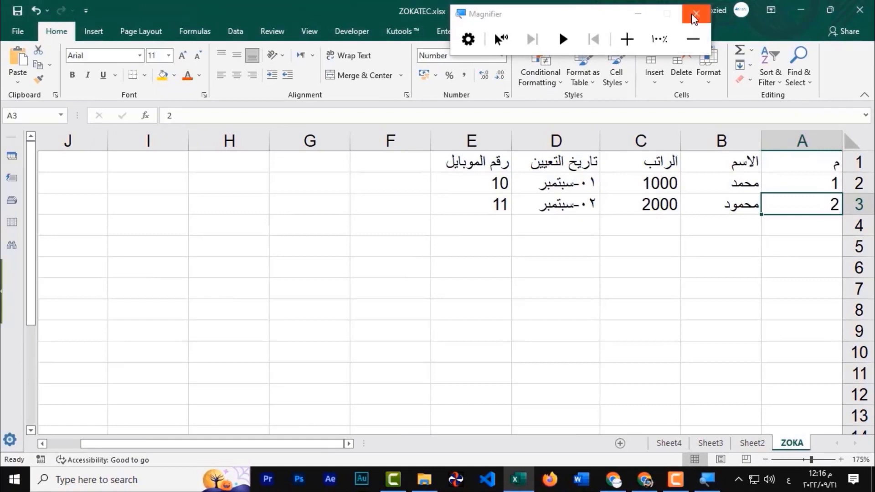
click(696, 14)
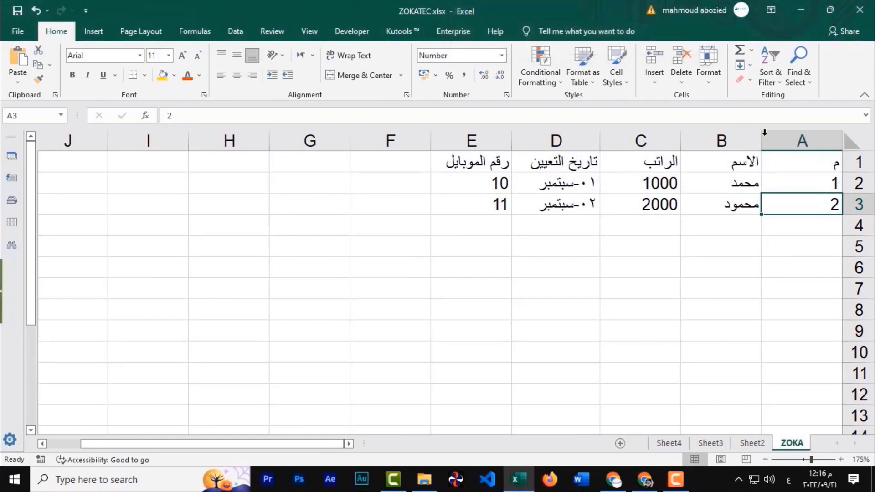
click(801, 183)
drag(801, 191, 801, 200)
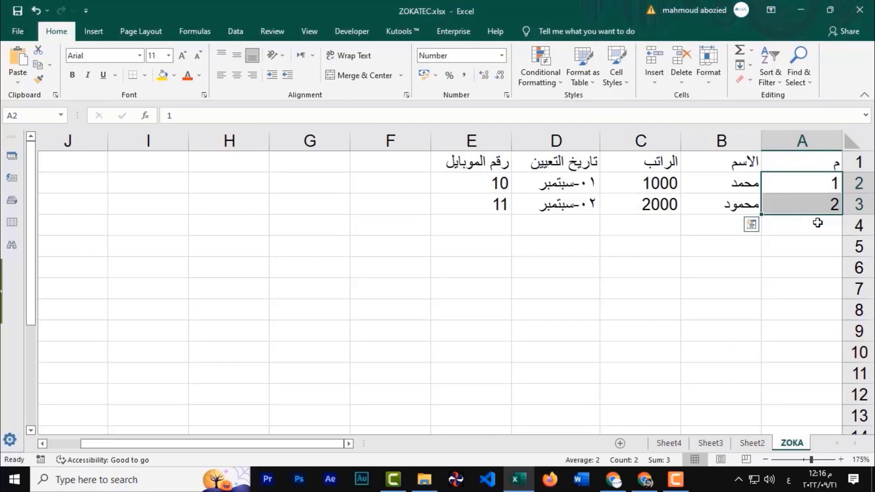
right_click(805, 187)
click(705, 409)
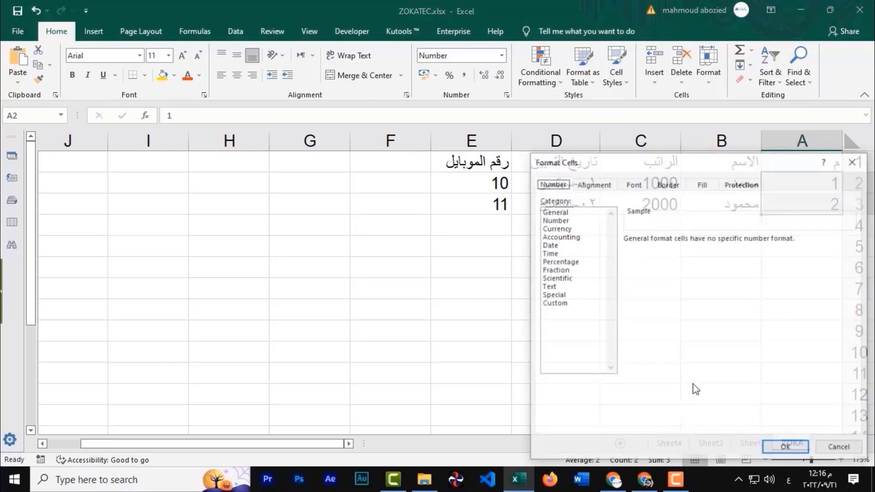
mouse_move(636, 170)
mouse_down()
mouse_move(301, 68)
mouse_move(241, 76)
mouse_up()
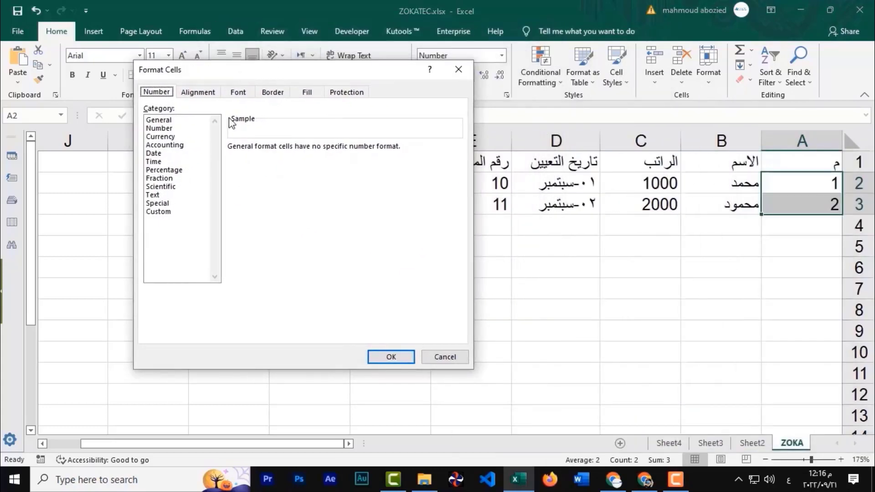
key(Escape)
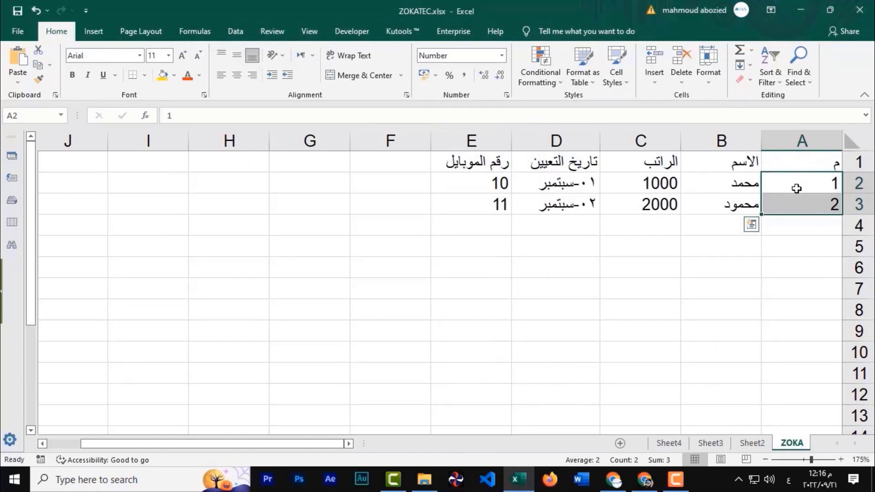
click(787, 223)
Step: Apply the Text number format to the employee names in B2:B3
click(744, 198)
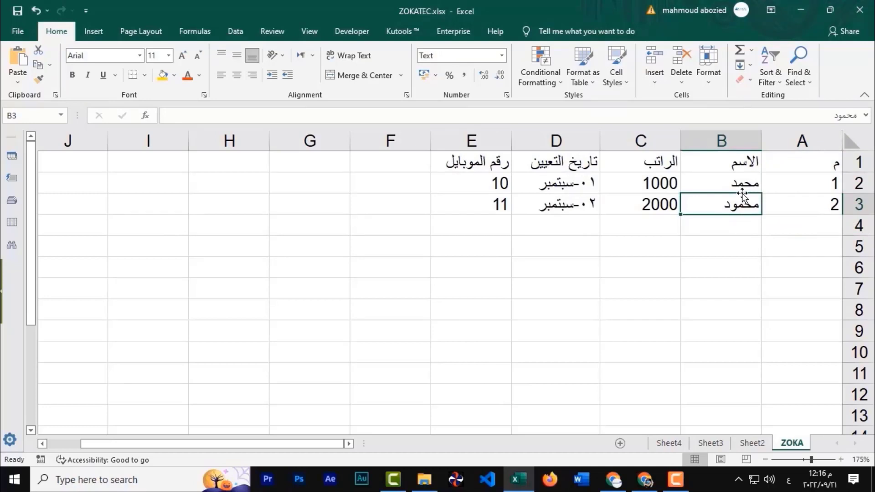
click(716, 219)
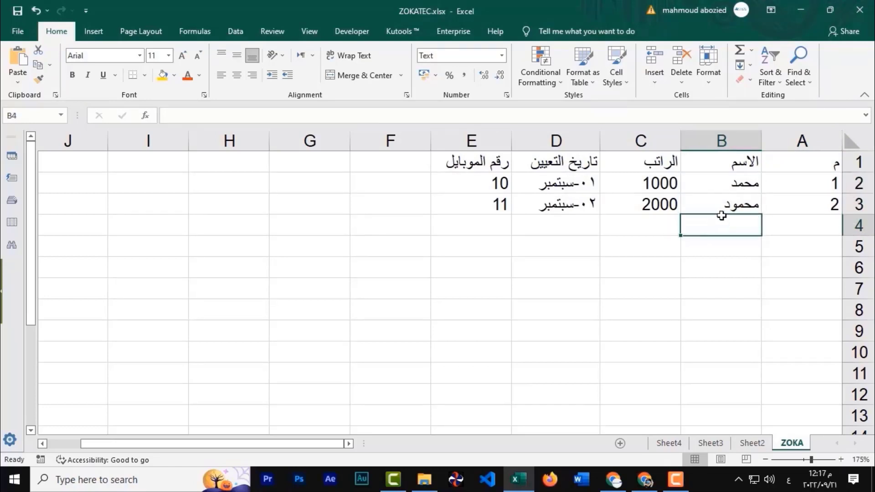
drag(726, 181, 728, 201)
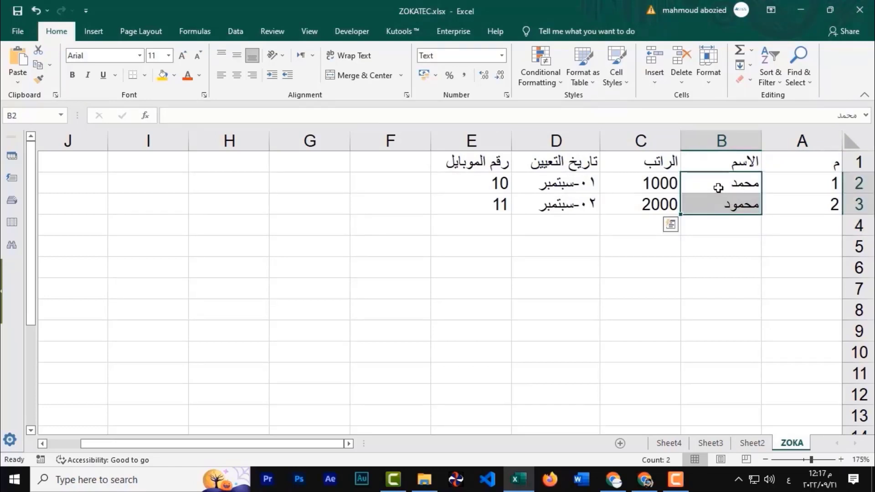
right_click(718, 188)
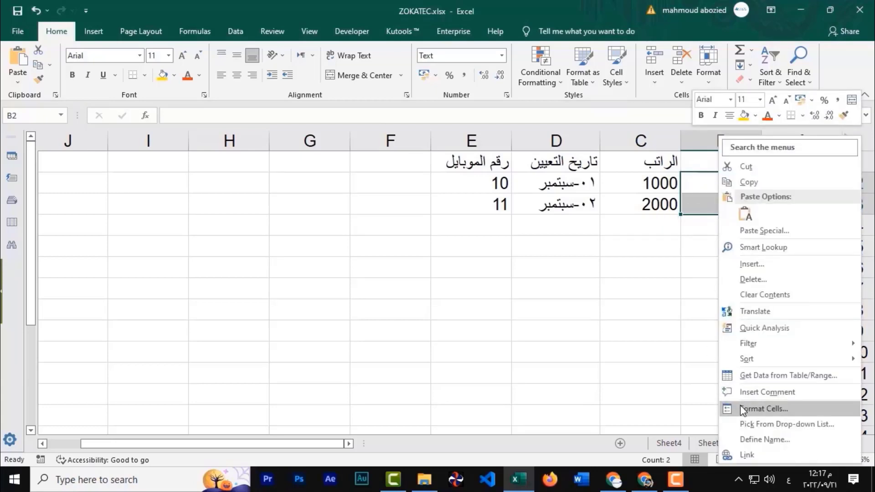
click(756, 408)
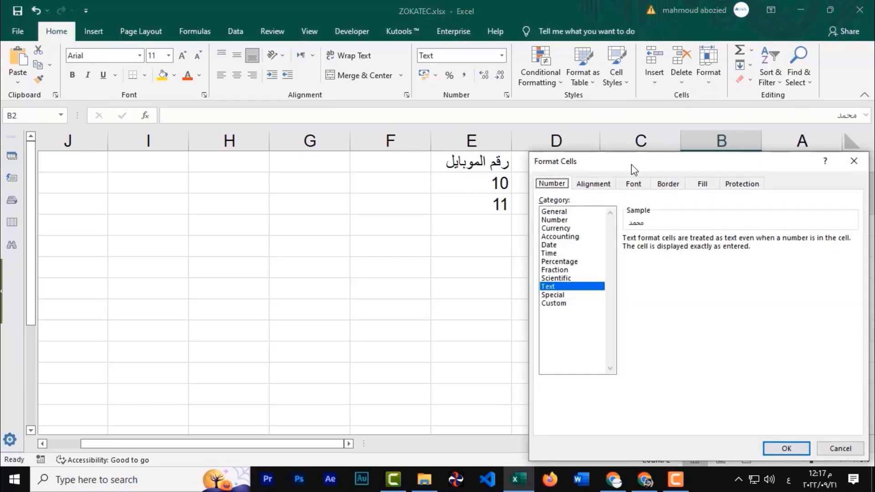
drag(631, 164, 414, 84)
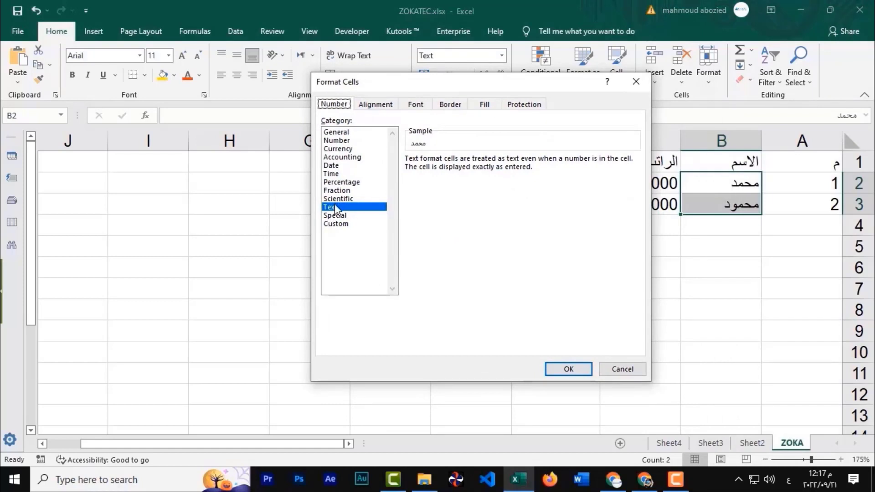
click(569, 368)
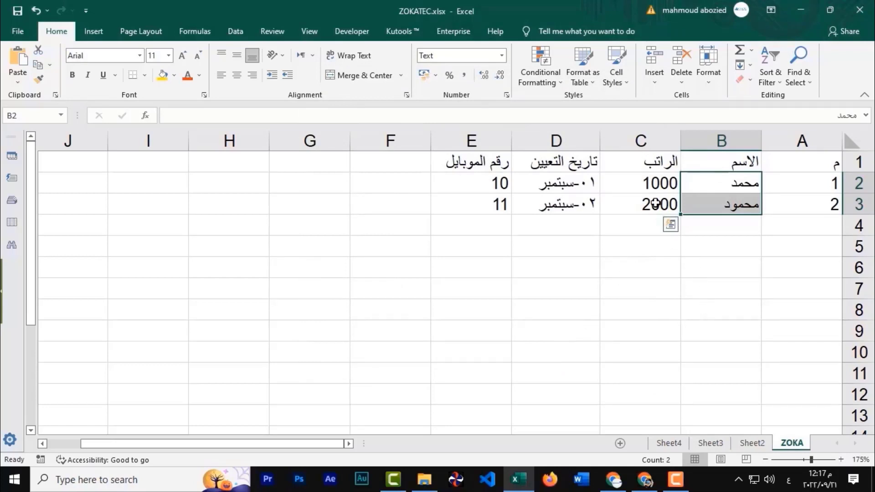
Step: Format salaries C2:C3 as Currency with the US $ symbol and 2 decimals
click(656, 177)
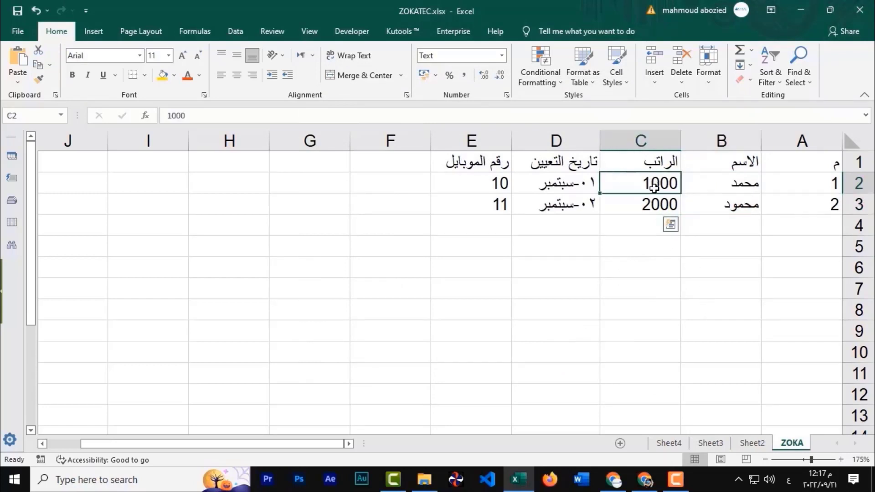
drag(656, 177, 652, 205)
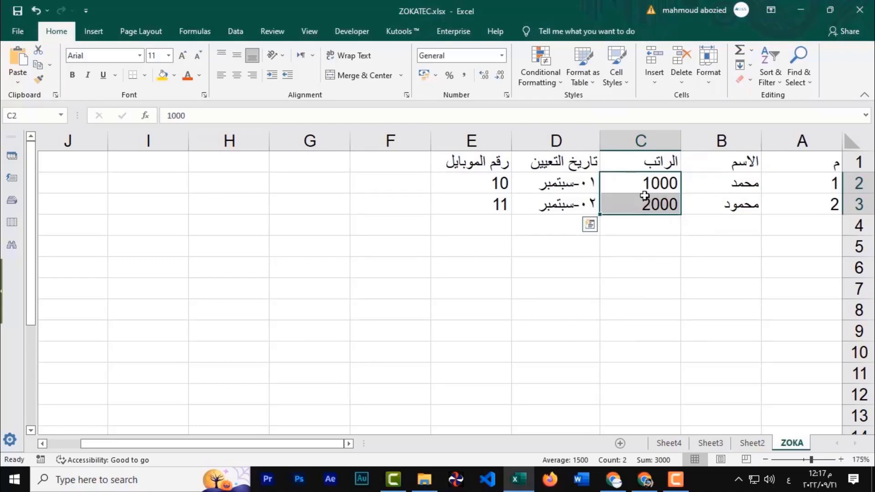
right_click(636, 196)
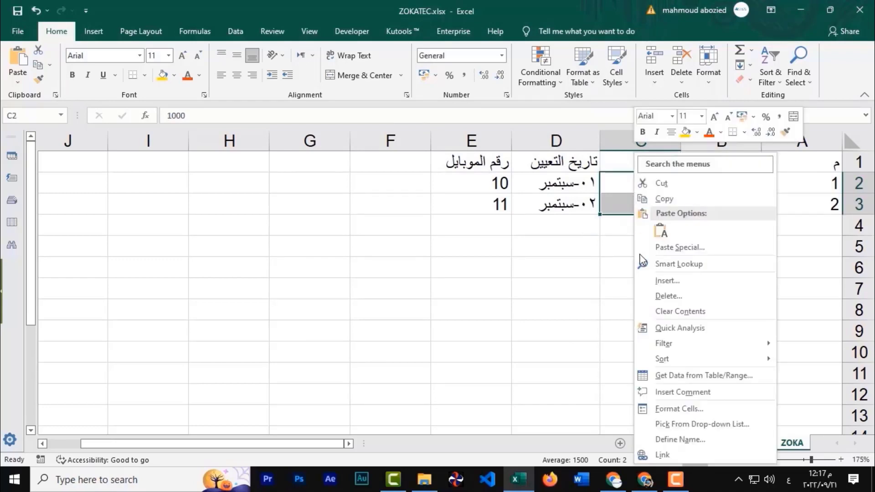
click(692, 407)
mouse_move(671, 165)
mouse_down()
mouse_move(472, 91)
mouse_move(458, 102)
mouse_up()
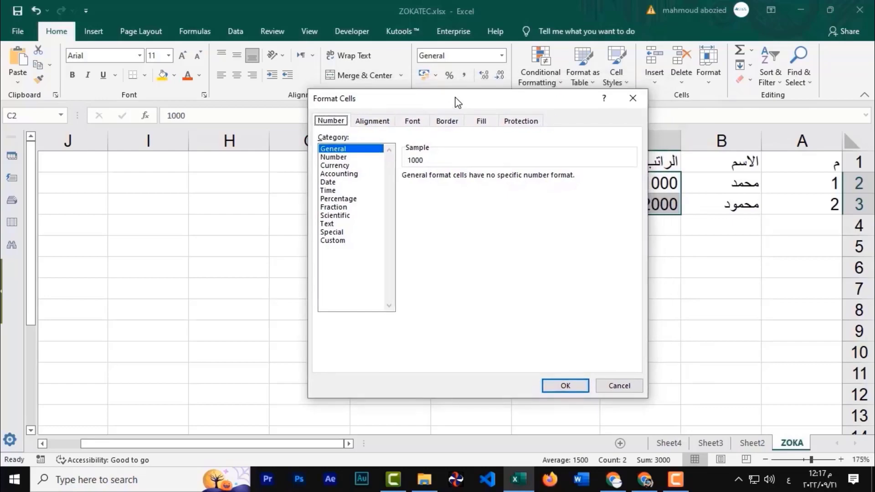
key(super+plus)
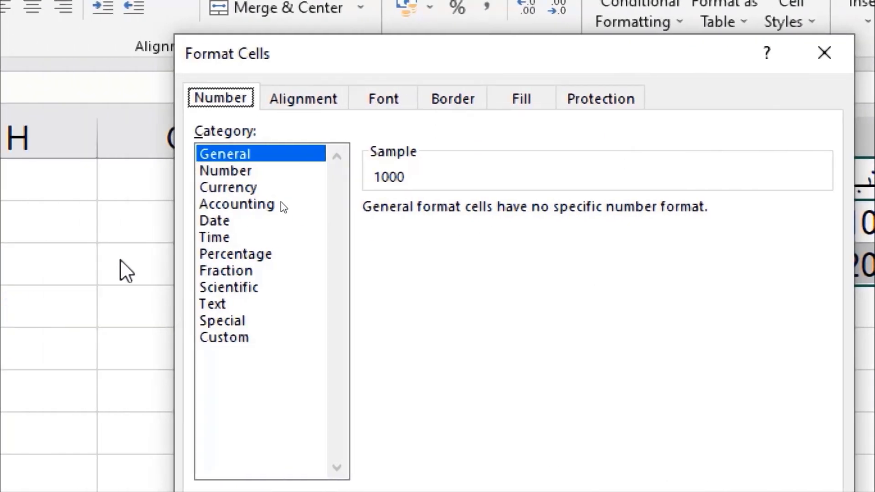
click(221, 192)
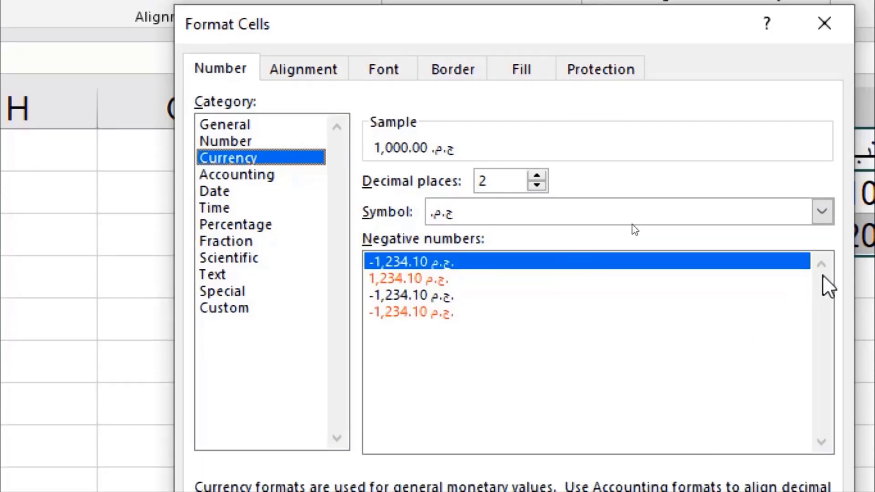
click(822, 213)
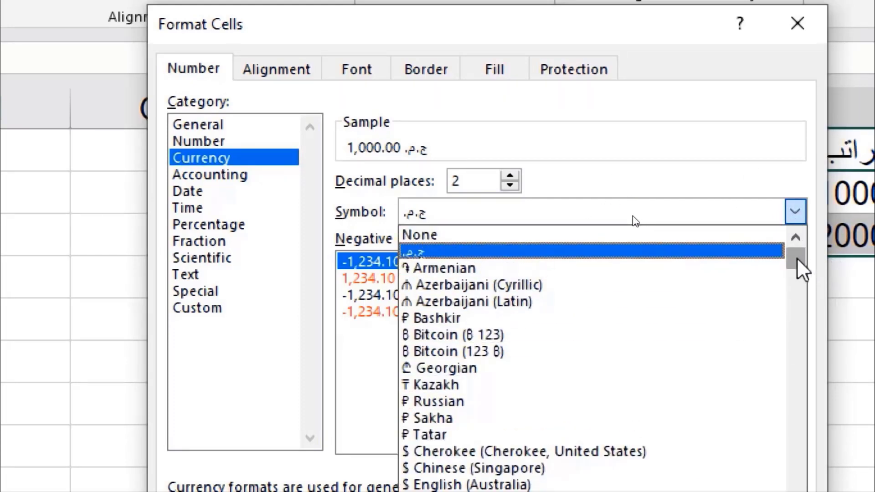
drag(798, 259, 799, 307)
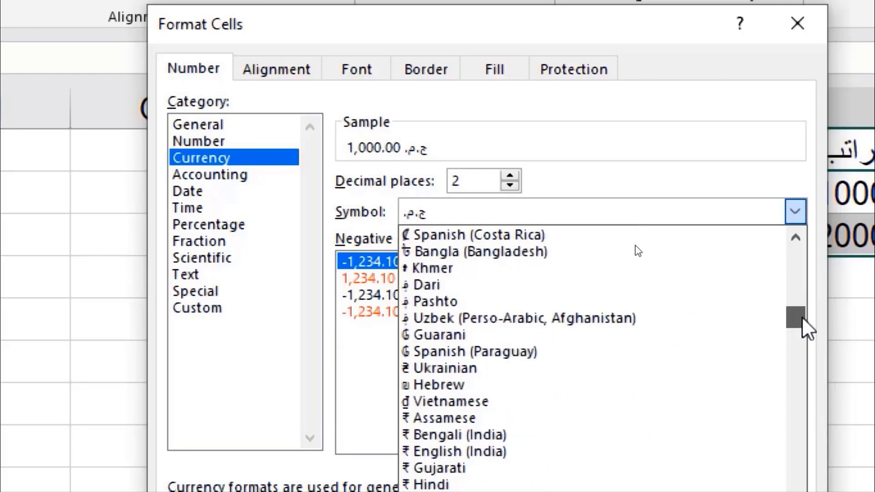
drag(800, 310, 795, 248)
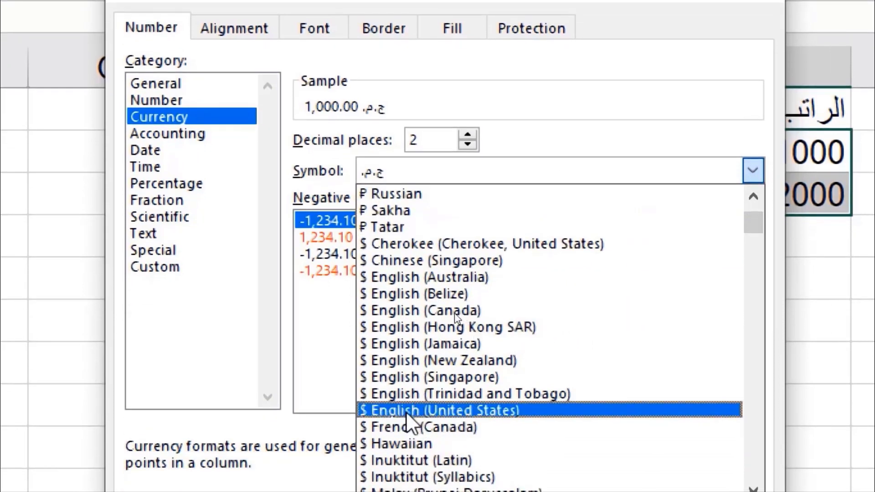
click(392, 413)
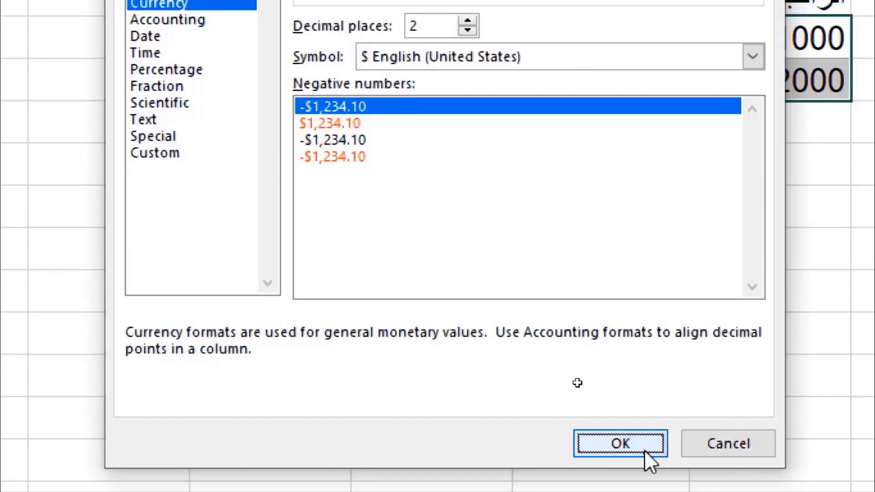
click(643, 451)
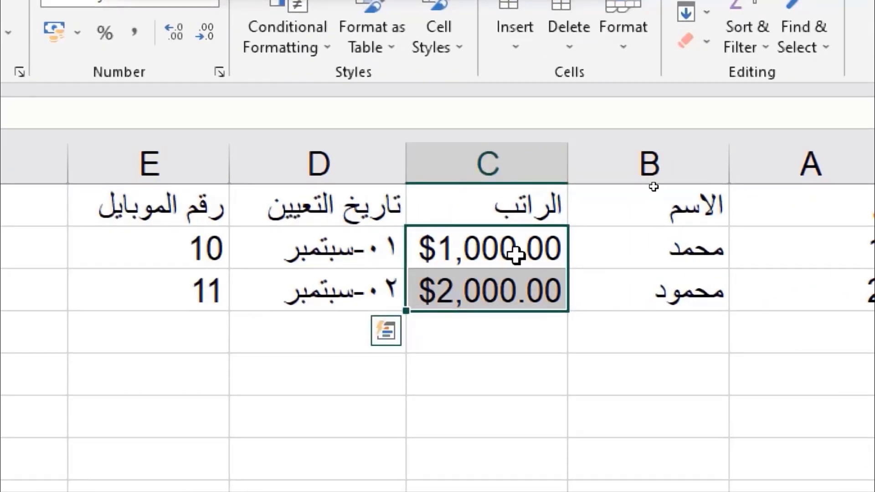
Step: Enter 010 and 011 as the mobile numbers in E2 and E3
click(435, 321)
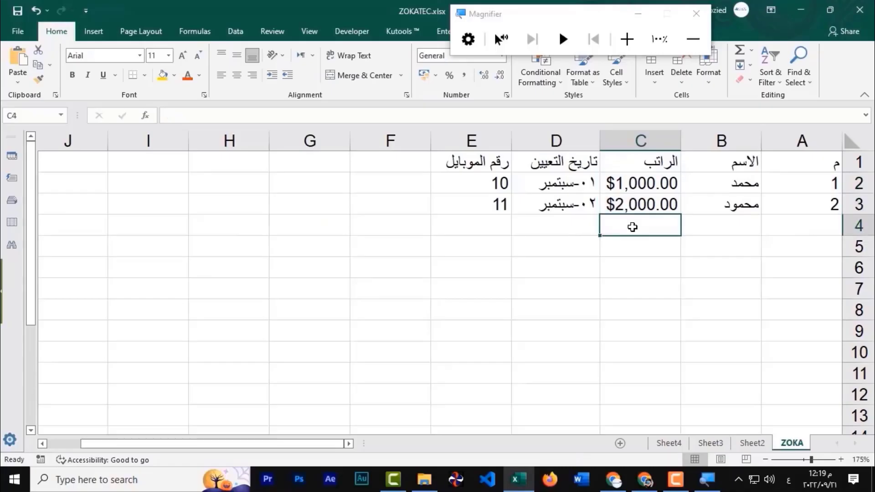
drag(573, 191, 567, 202)
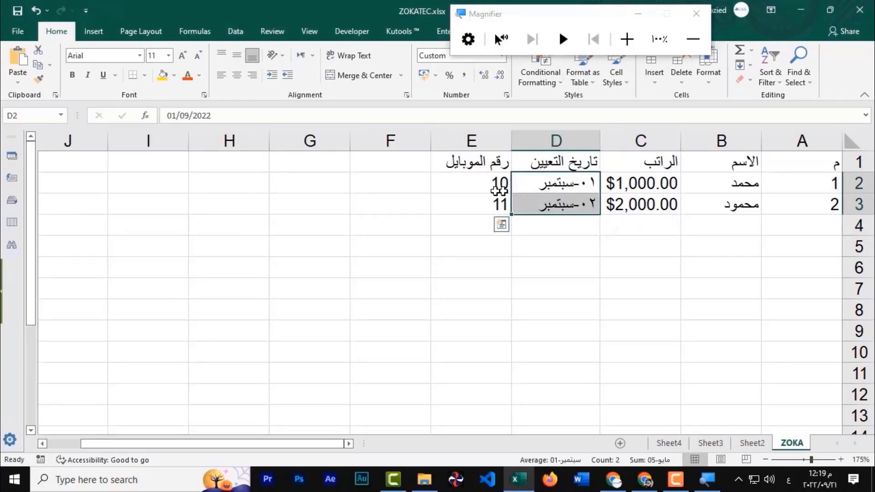
click(479, 186)
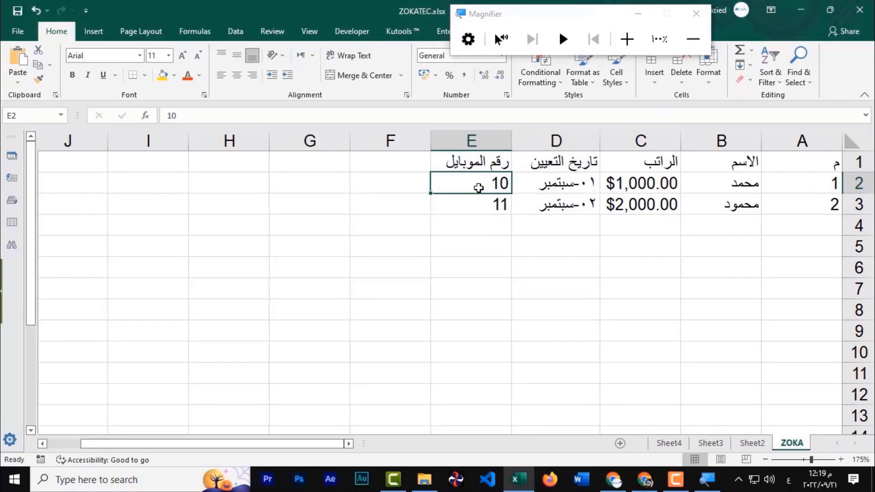
text(010)
key(Return)
text(011)
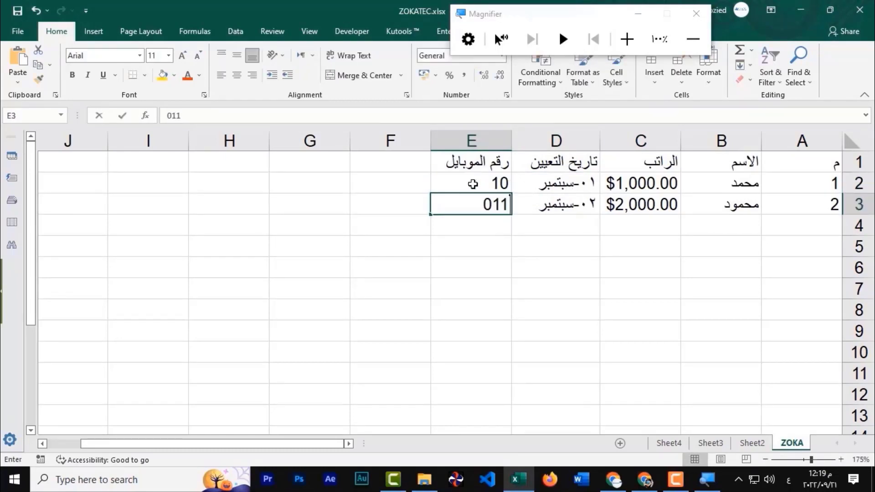
key(Return)
Step: Set the mobile number cells E2:E3 to the Text number format
drag(472, 184, 465, 200)
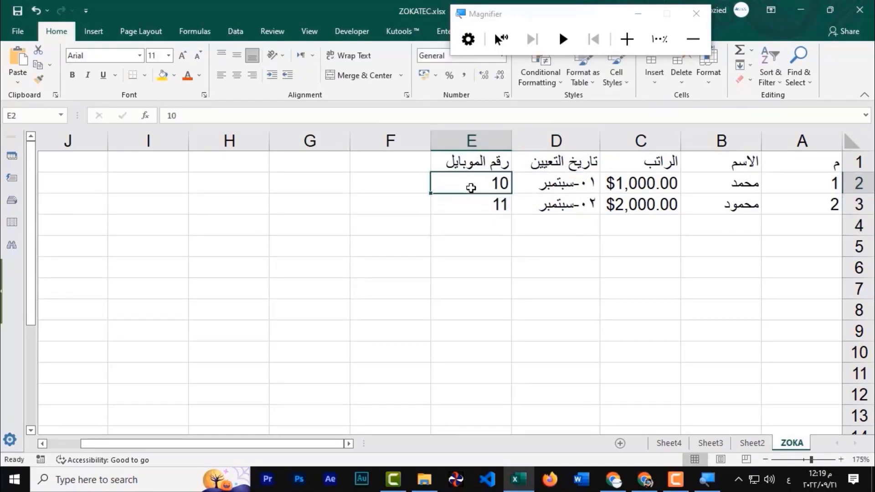
right_click(460, 192)
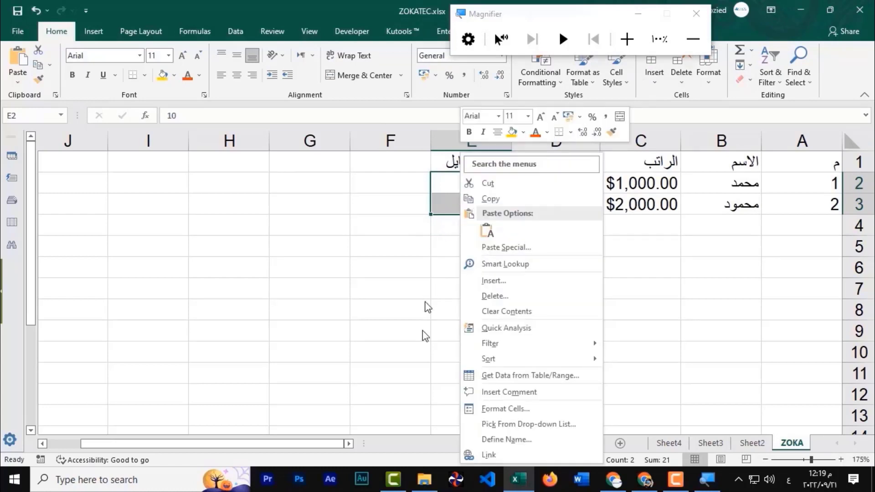
click(485, 408)
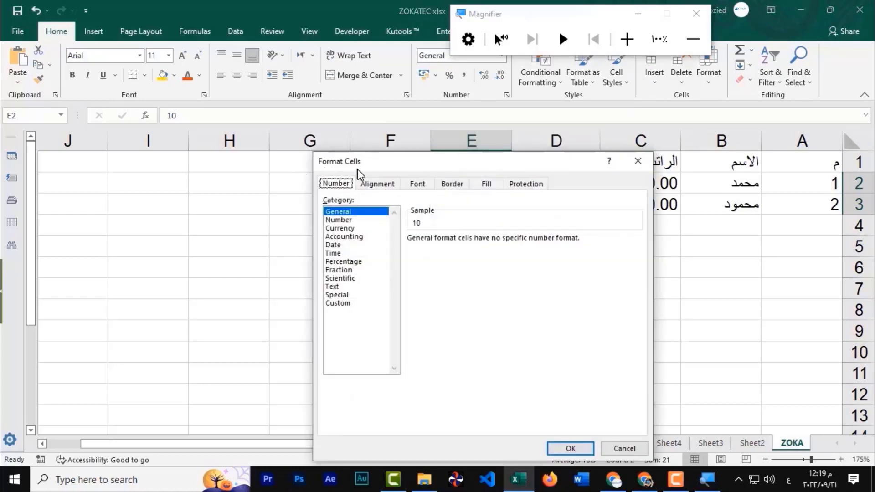
drag(370, 163, 281, 104)
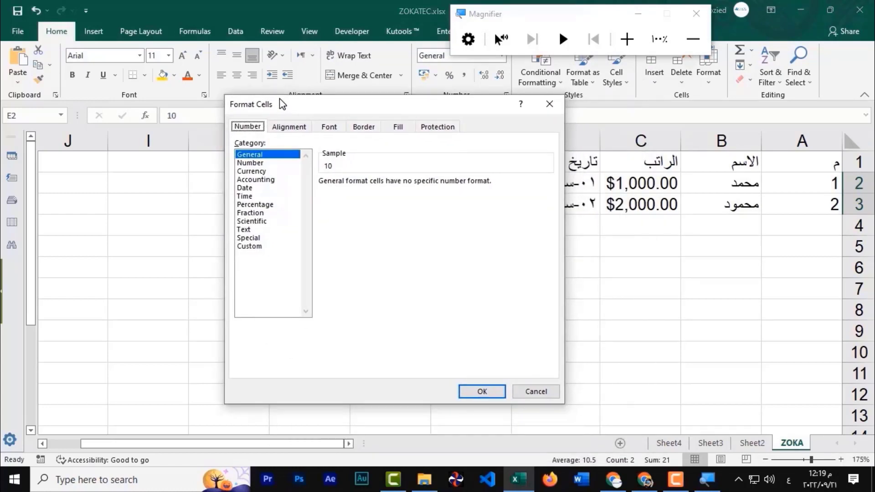
key(super+plus)
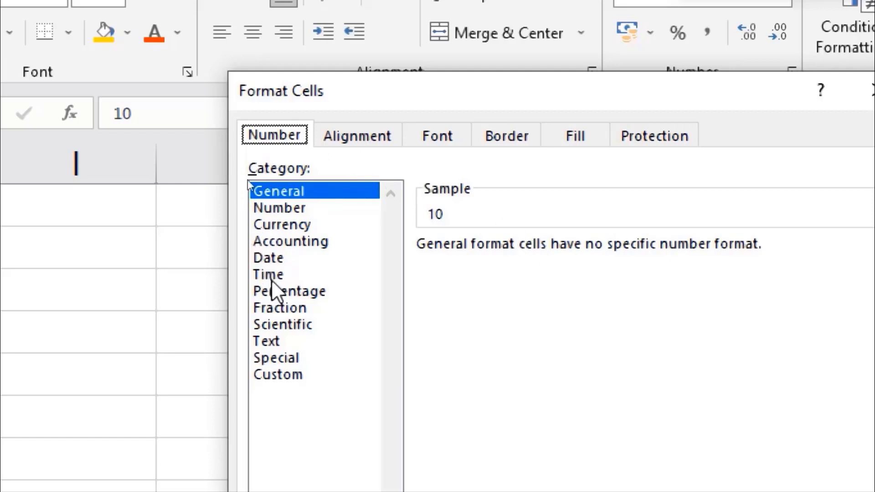
click(273, 345)
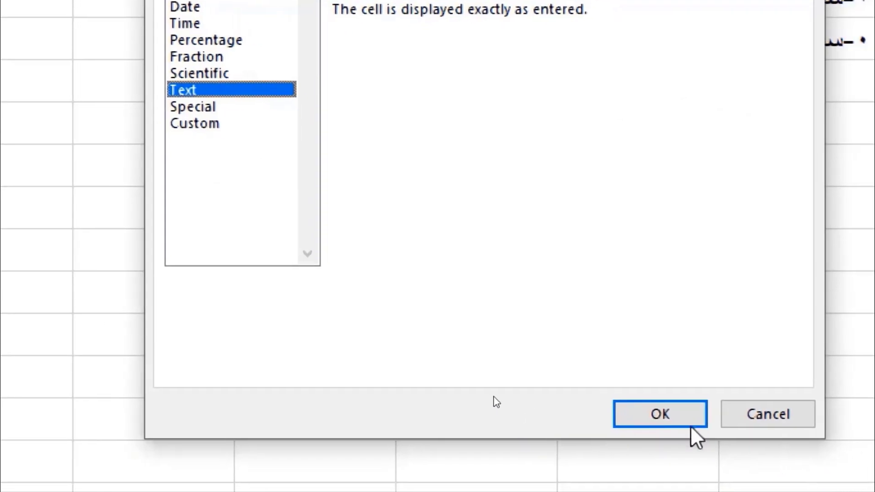
click(719, 442)
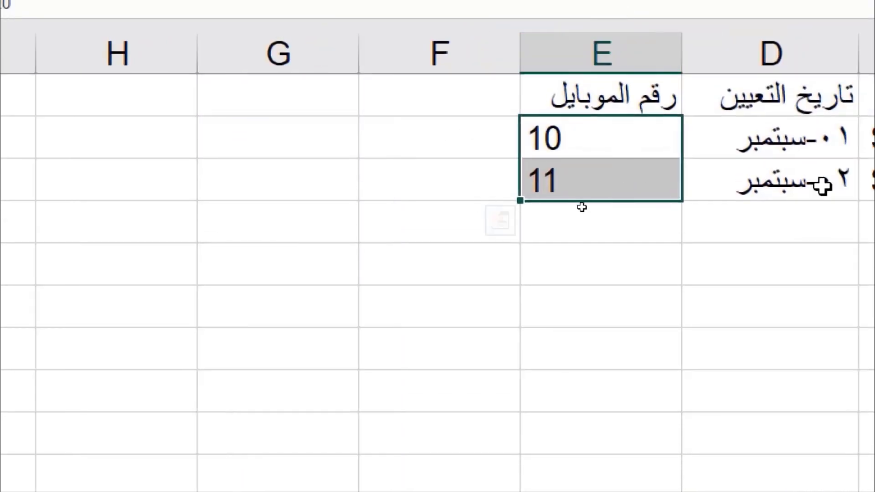
Step: Re-enter 010 in E2 and 011 in E3 so their leading zeros are kept
click(602, 145)
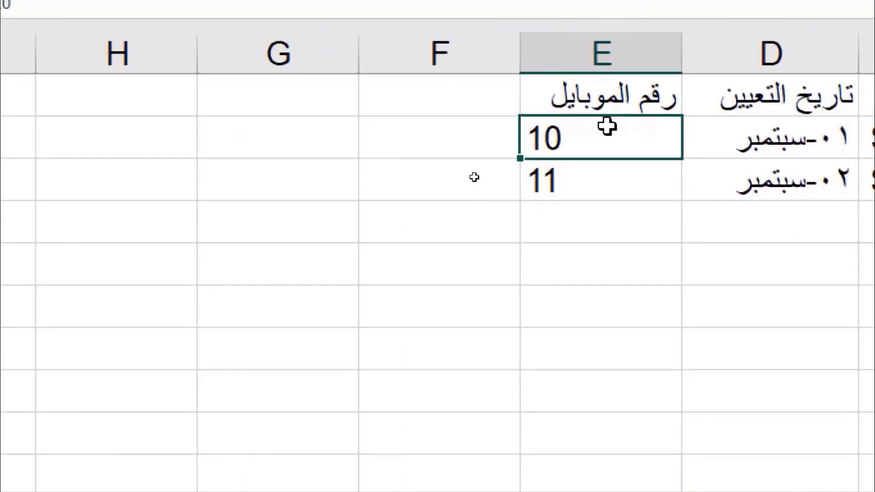
right_click(607, 126)
key(Escape)
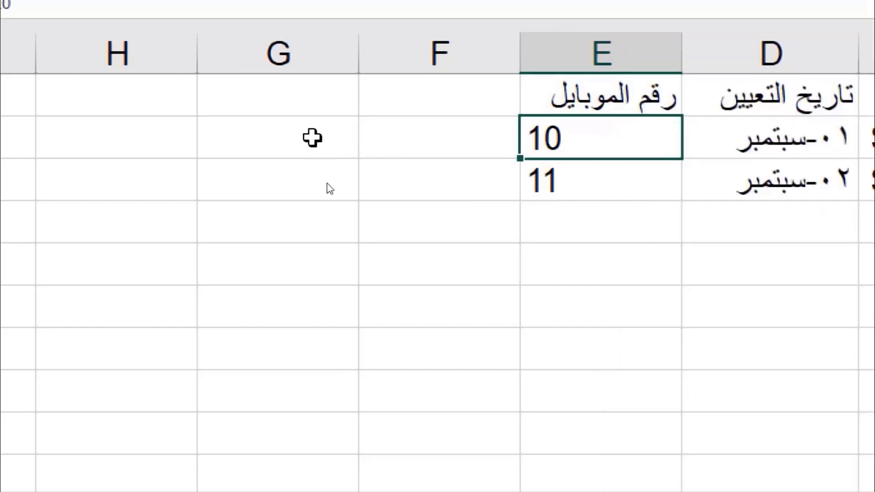
text(010)
key(Return)
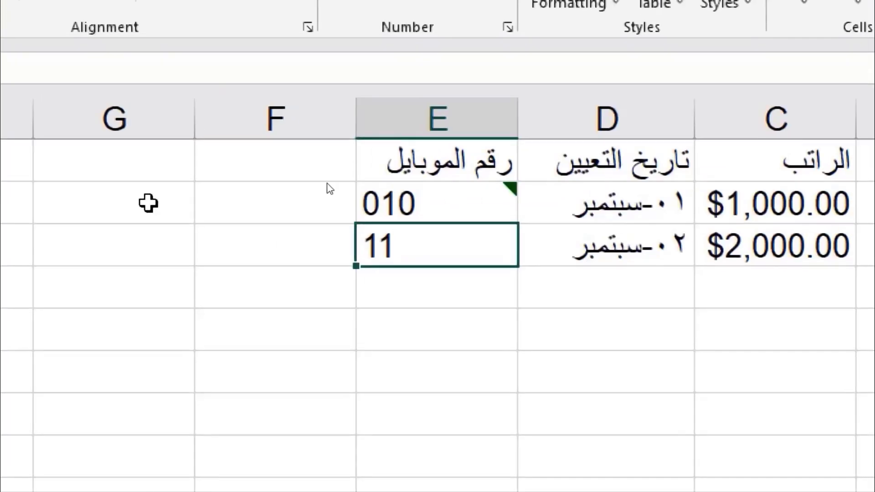
key(F2)
text(0)
key(Return)
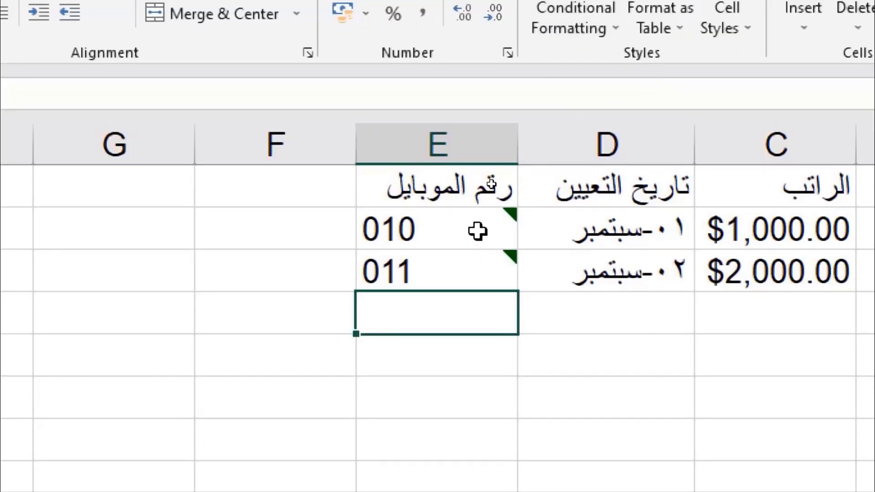
Step: Reconfirm the Text format on E2:E3, then select E2 to inspect its warning
key(super+minus)
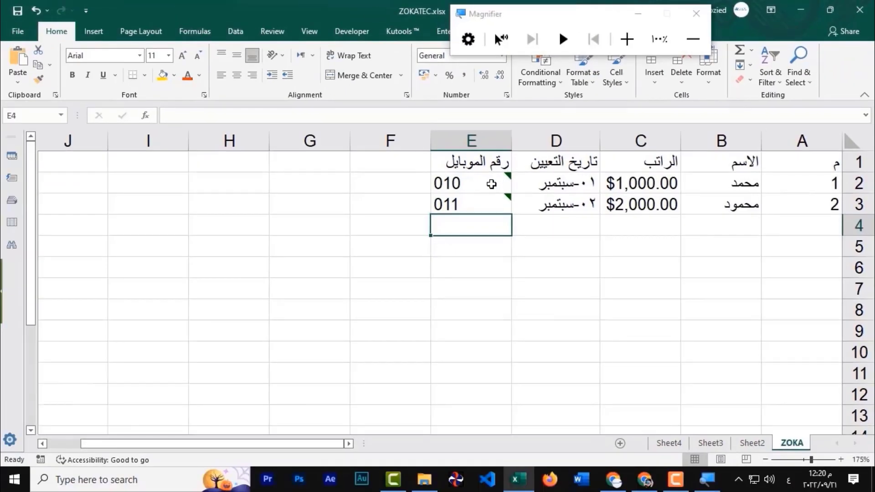
drag(491, 184, 484, 198)
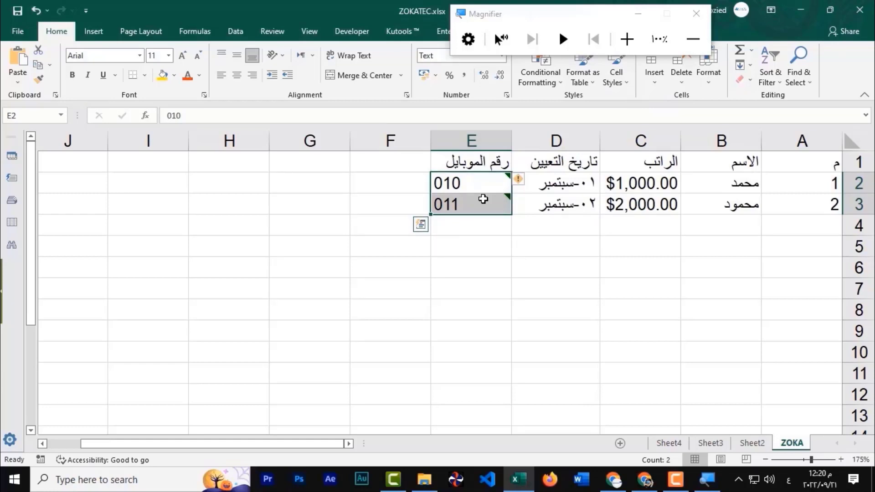
right_click(475, 203)
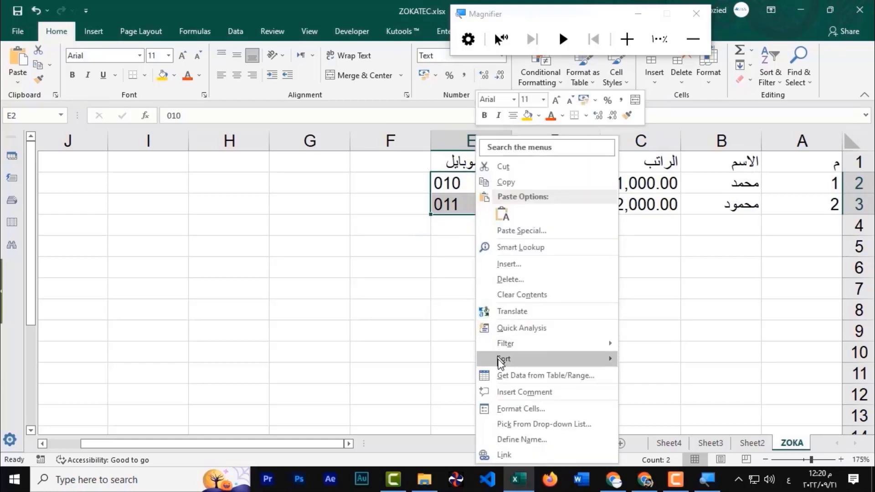
click(509, 413)
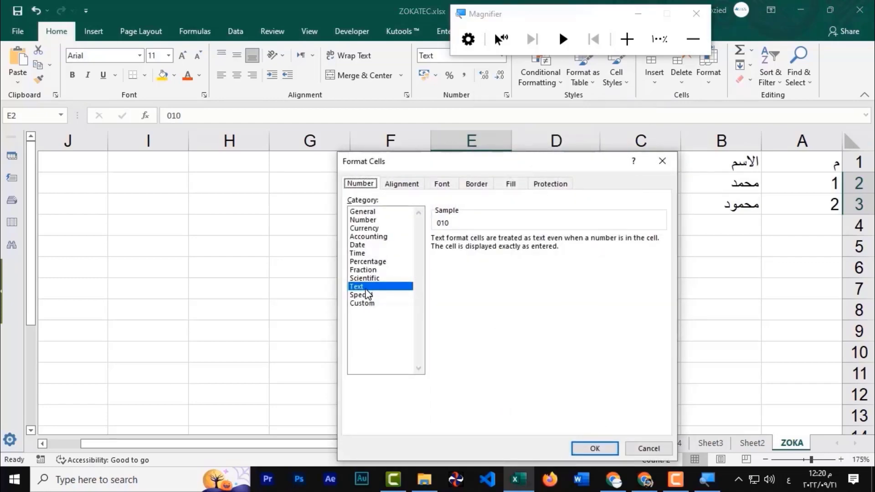
click(595, 449)
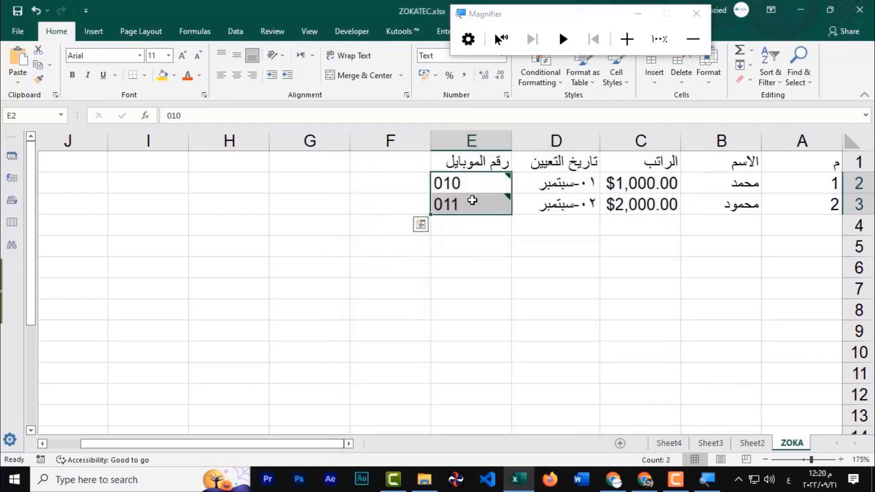
click(474, 203)
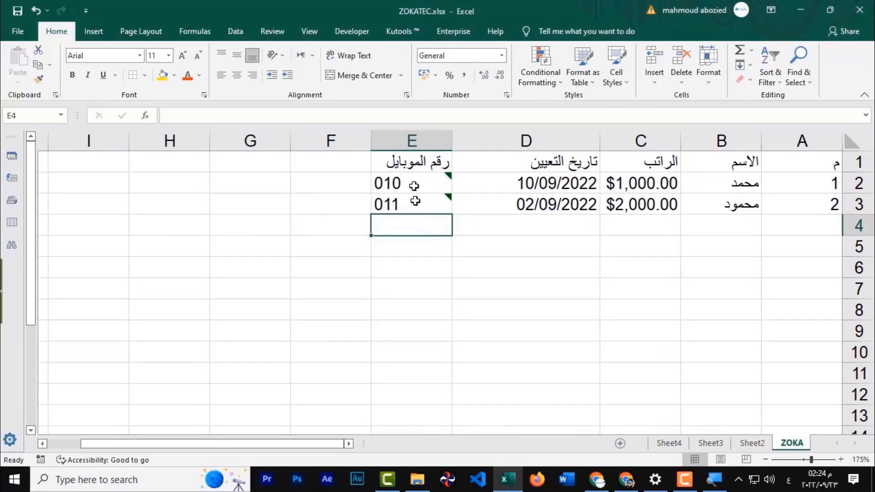
ctrl+scroll(438, 214, up, 3)
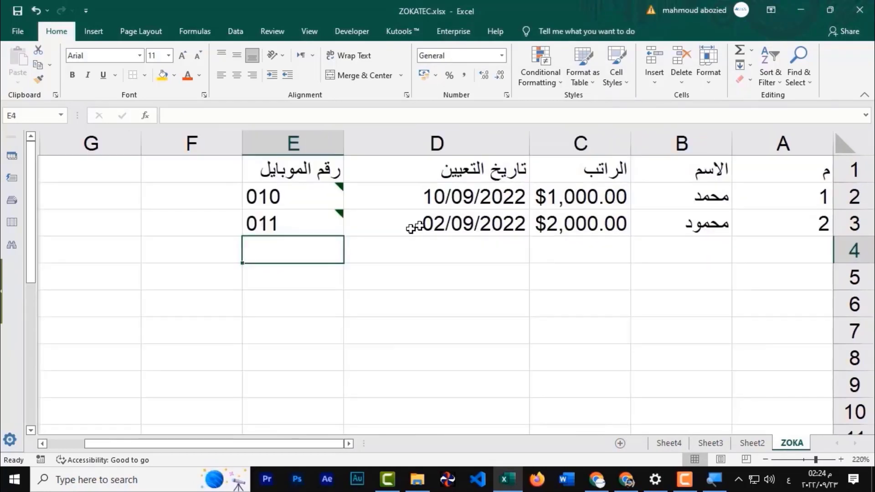
click(327, 203)
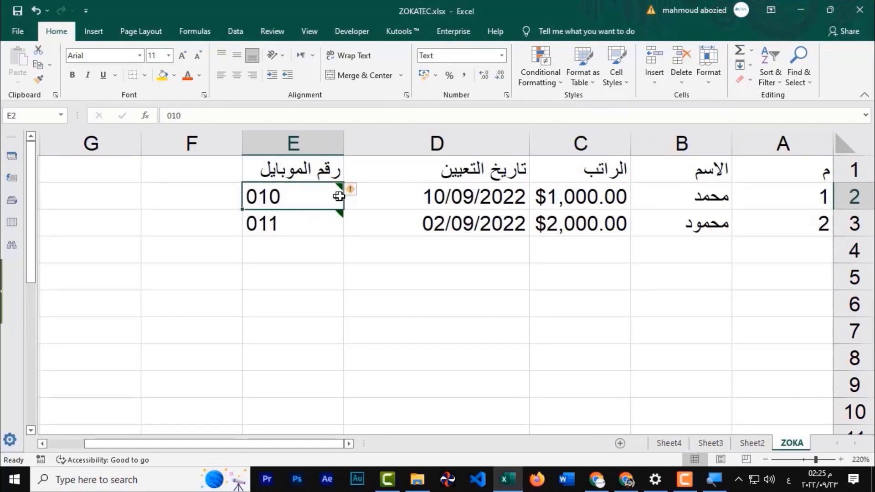
mouse_move(351, 191)
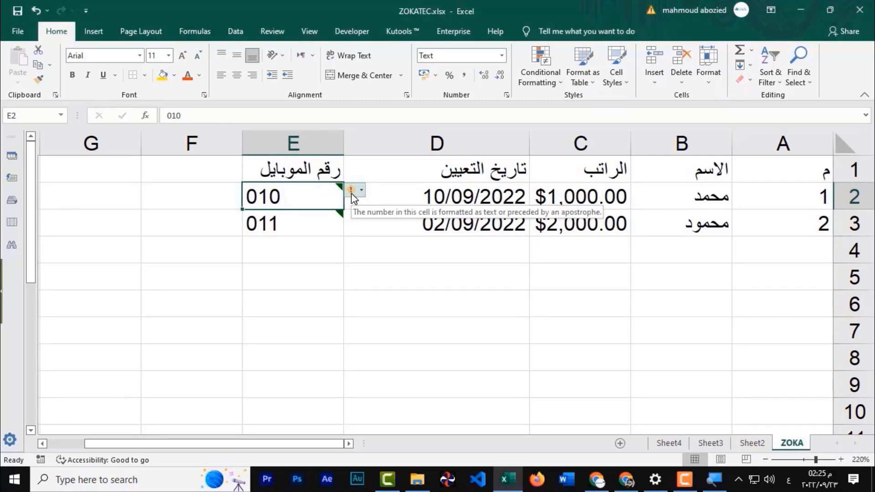
Step: Ignore the number-stored-as-text errors on the mobile number cells E2:E5
click(354, 196)
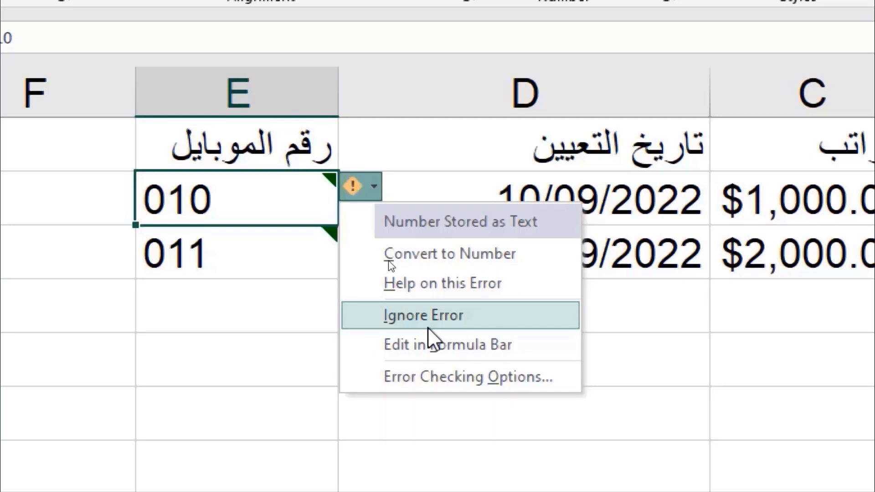
click(270, 265)
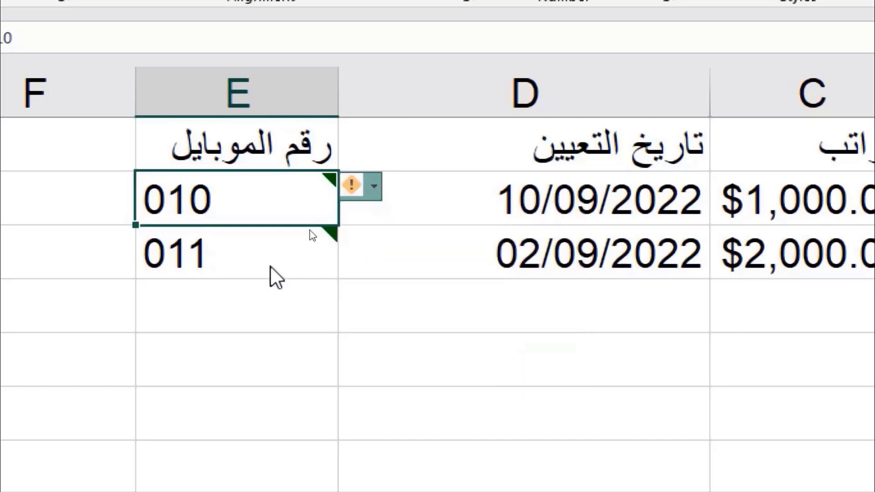
drag(283, 182, 283, 334)
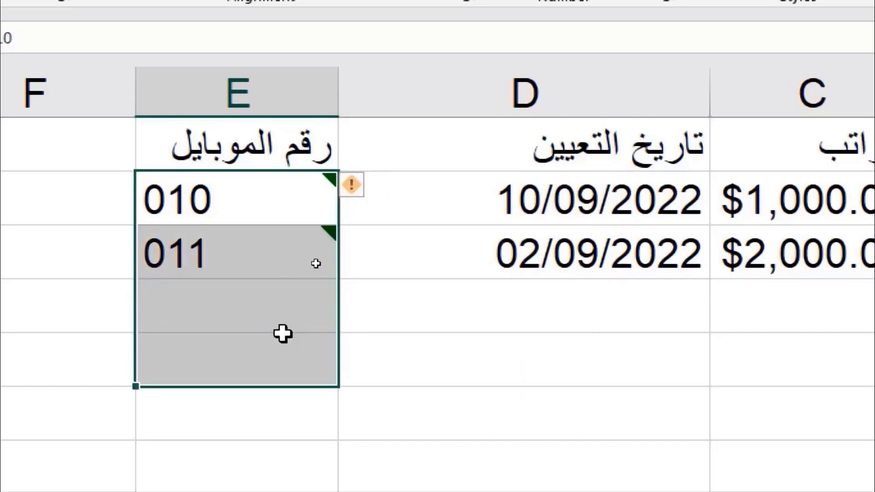
click(353, 189)
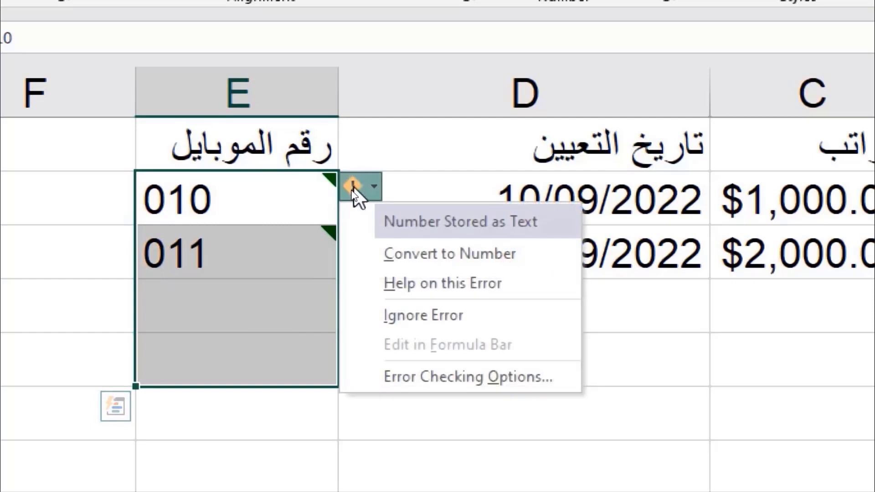
click(424, 315)
click(279, 291)
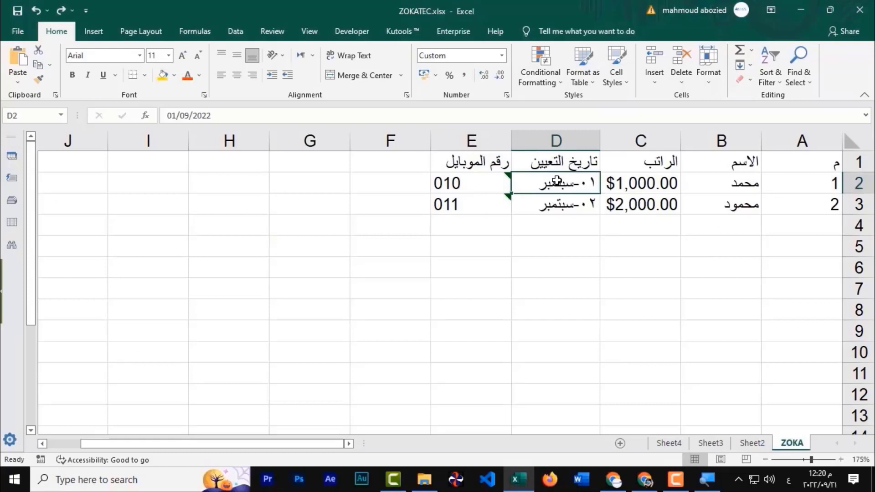
Step: Finish the D2 hire date entry and bring up the context menu for hire dates D2:D4
text(1-)
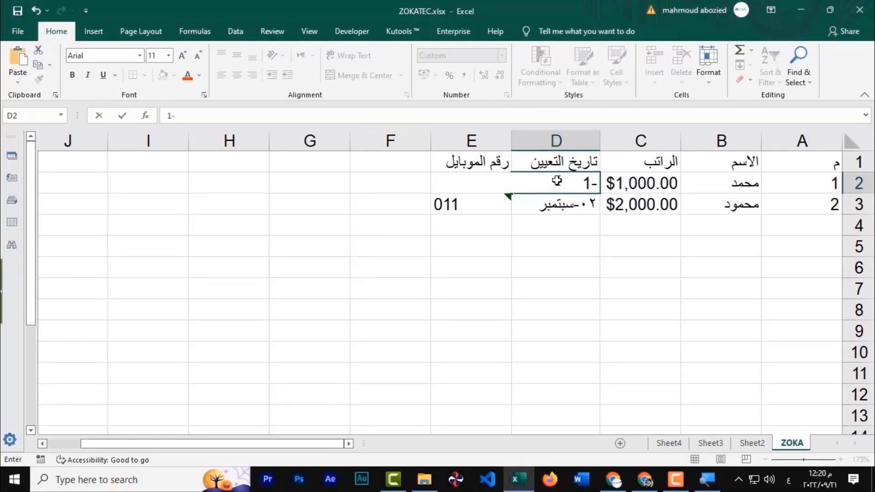
text(9-202)
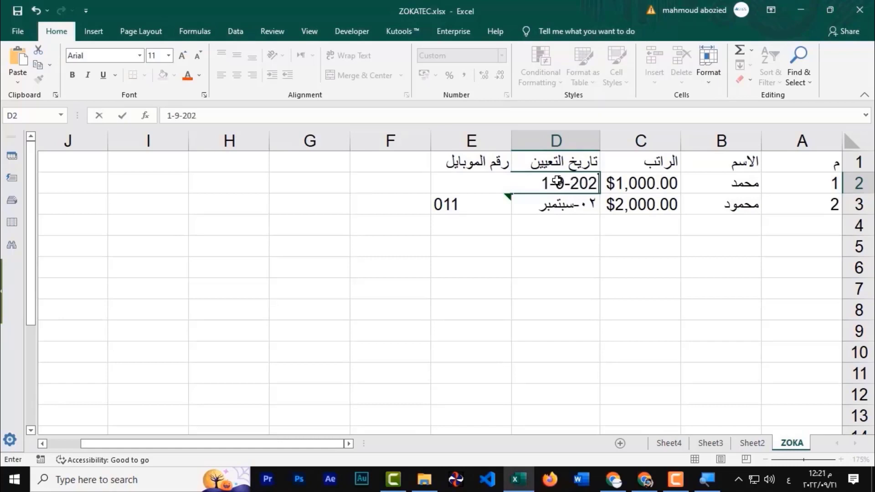
text(2)
key(Return)
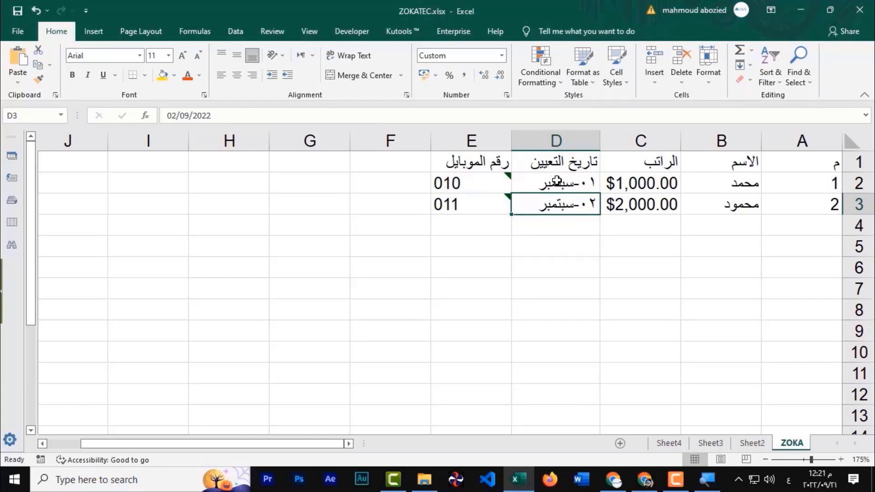
click(555, 180)
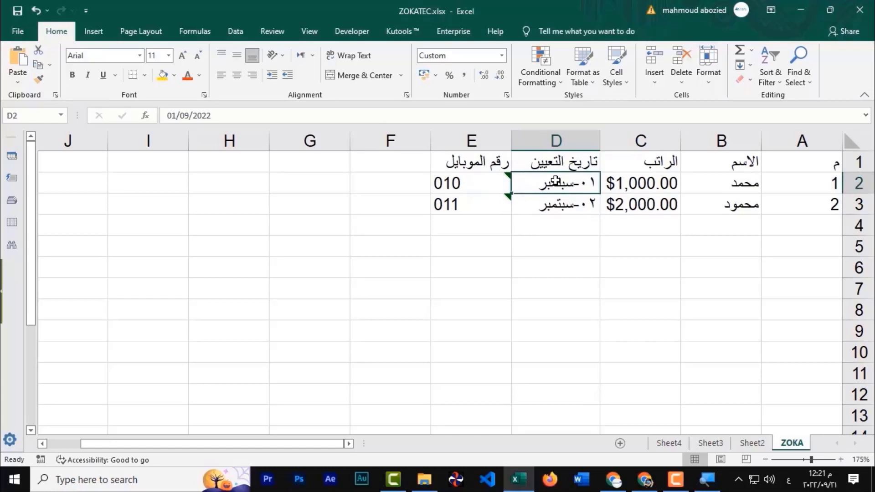
drag(573, 182, 571, 208)
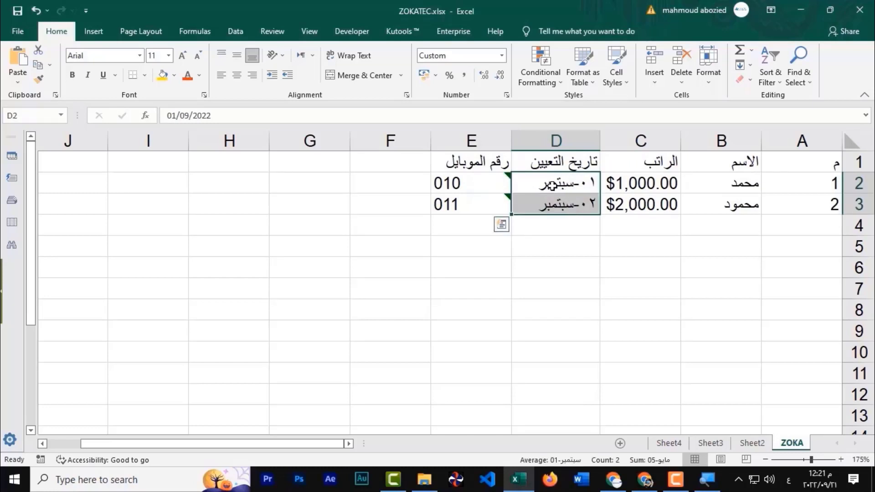
drag(552, 185, 572, 226)
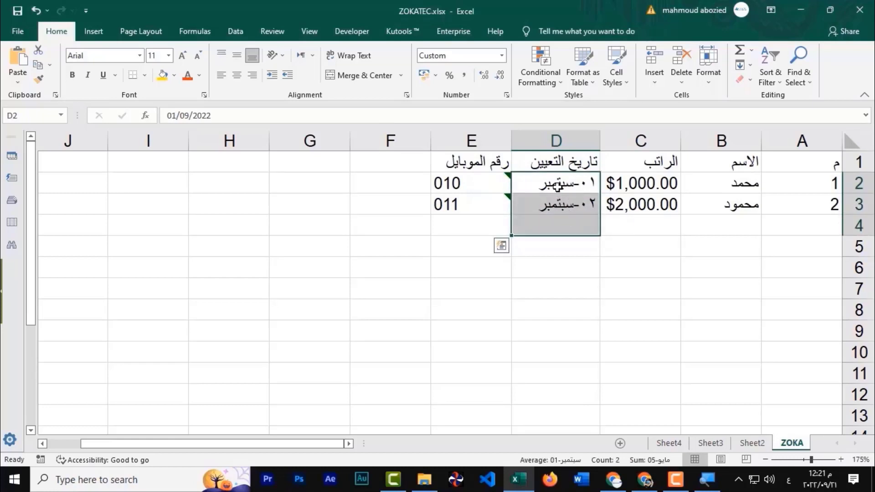
right_click(557, 186)
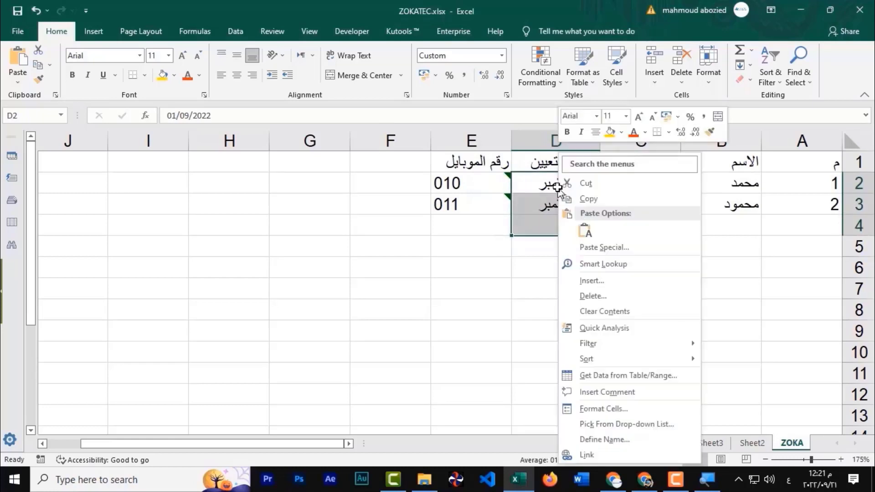
Step: Open Format Cells for the hire dates and switch to the Date category
click(593, 409)
drag(597, 164, 430, 58)
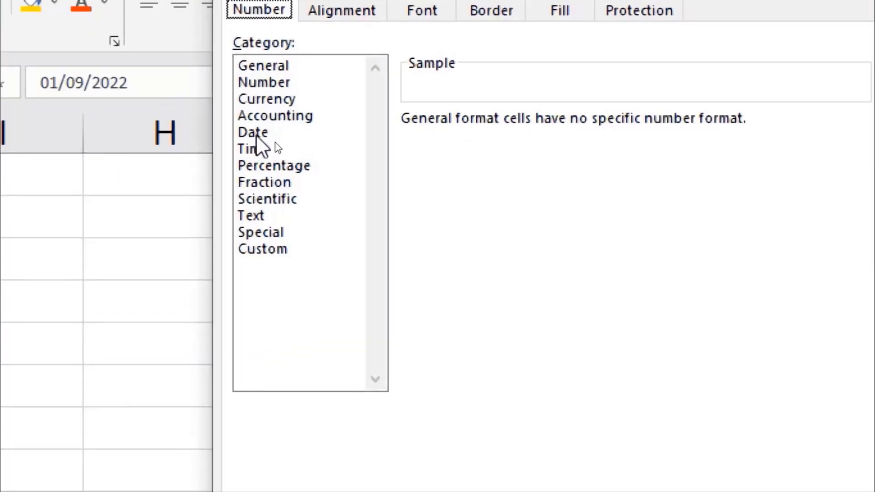
click(254, 136)
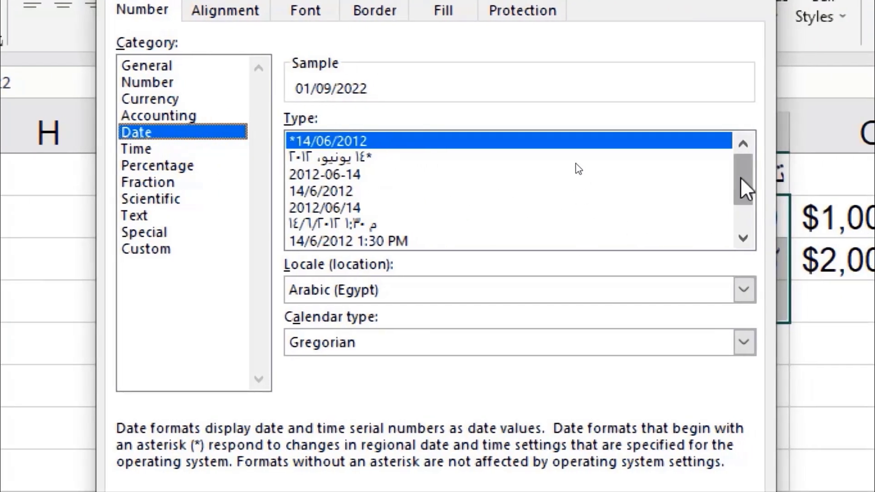
mouse_move(742, 189)
mouse_down()
mouse_move(740, 237)
mouse_move(748, 173)
mouse_up()
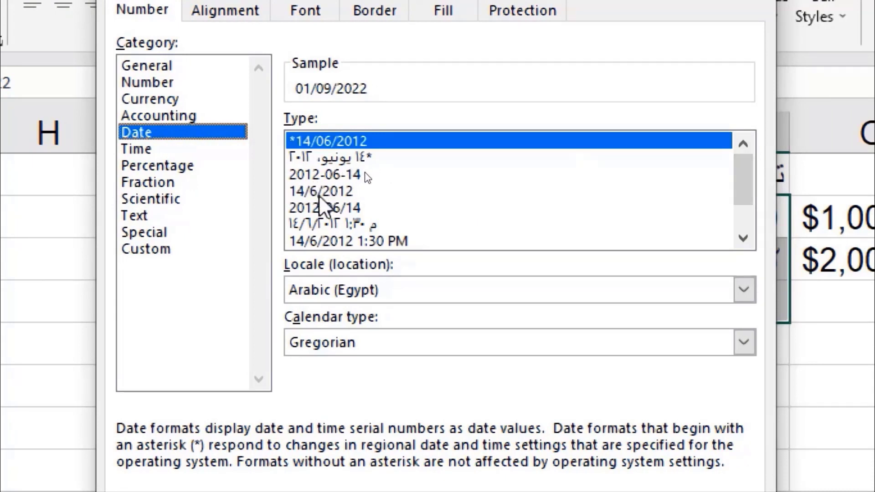
click(351, 237)
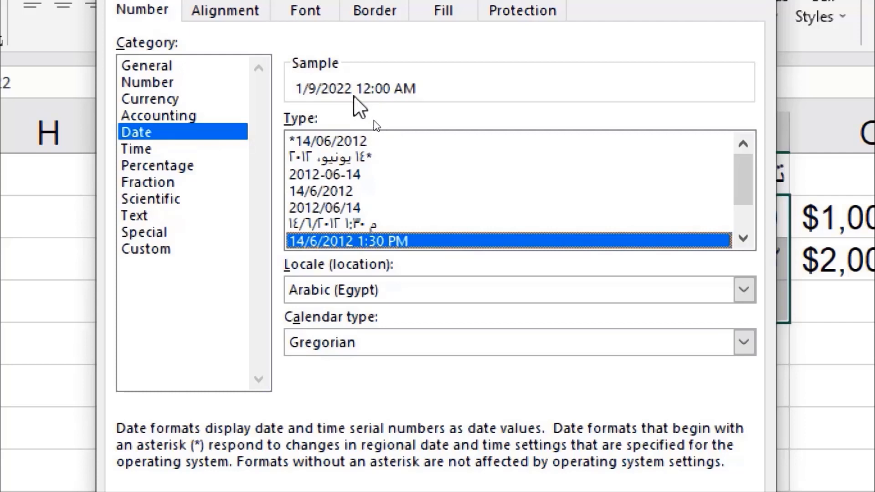
scroll(374, 178, down, 1)
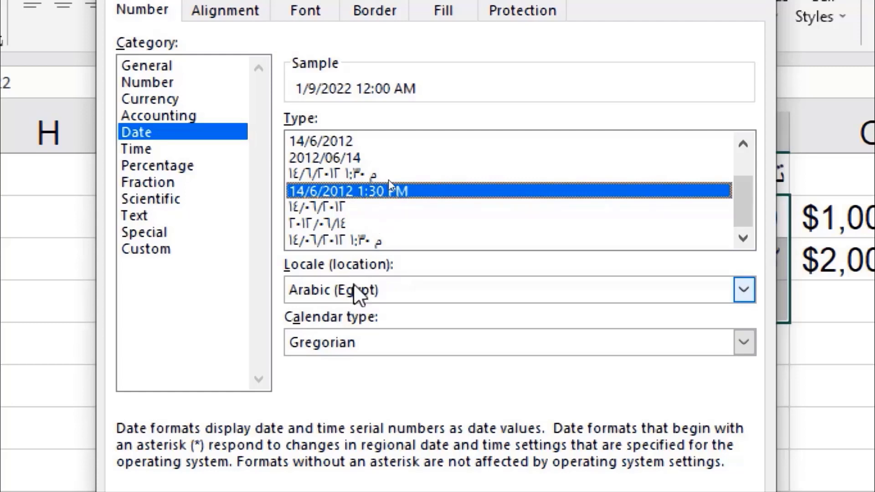
Step: Set the date locale to English (Canada) and apply the 'March 14, 2012' long date type
click(395, 290)
scroll(399, 336, down, 1)
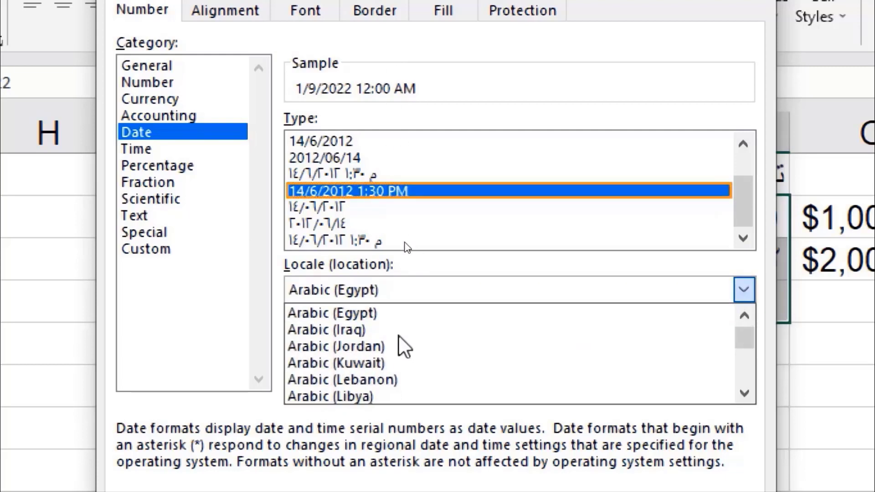
scroll(456, 351, down, 1)
mouse_move(749, 338)
mouse_down()
mouse_move(746, 360)
mouse_move(741, 338)
mouse_up()
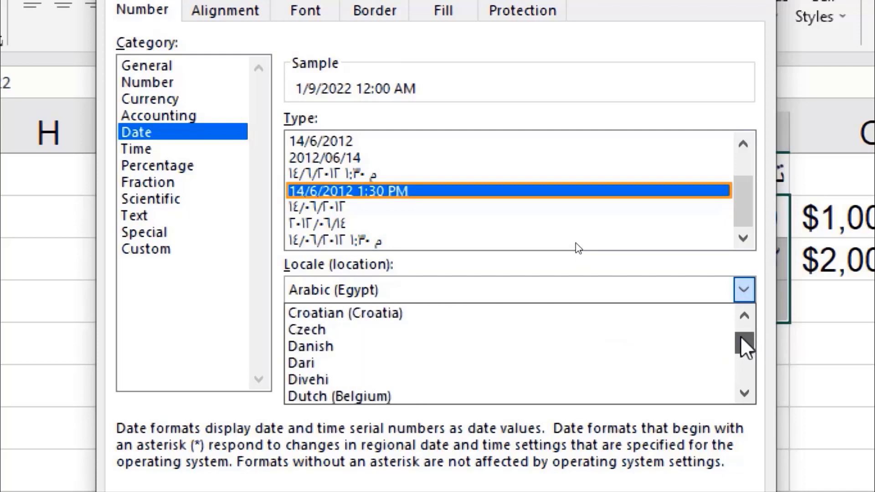
click(742, 393)
click(743, 393)
click(743, 393)
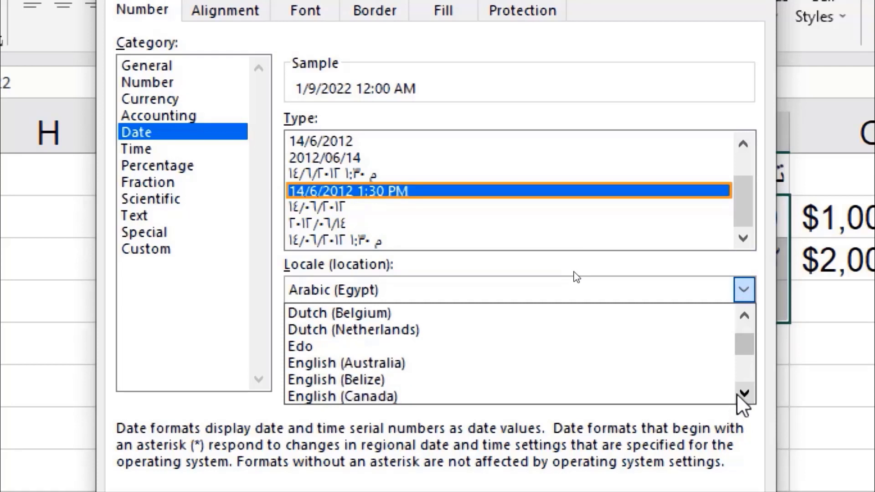
click(743, 393)
click(743, 393)
click(742, 393)
click(743, 393)
click(743, 392)
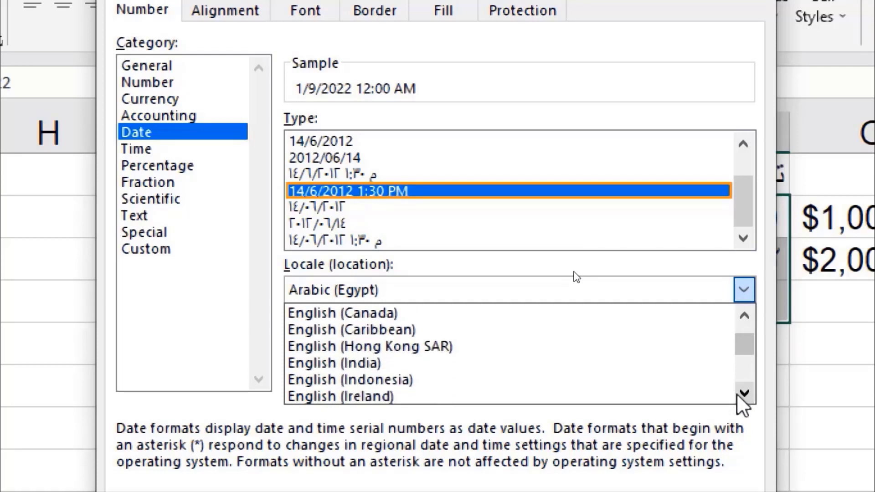
click(475, 318)
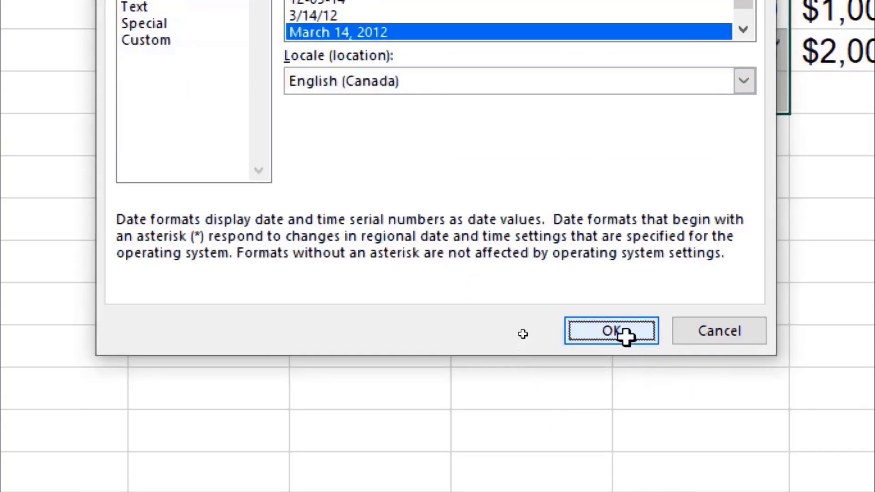
click(611, 331)
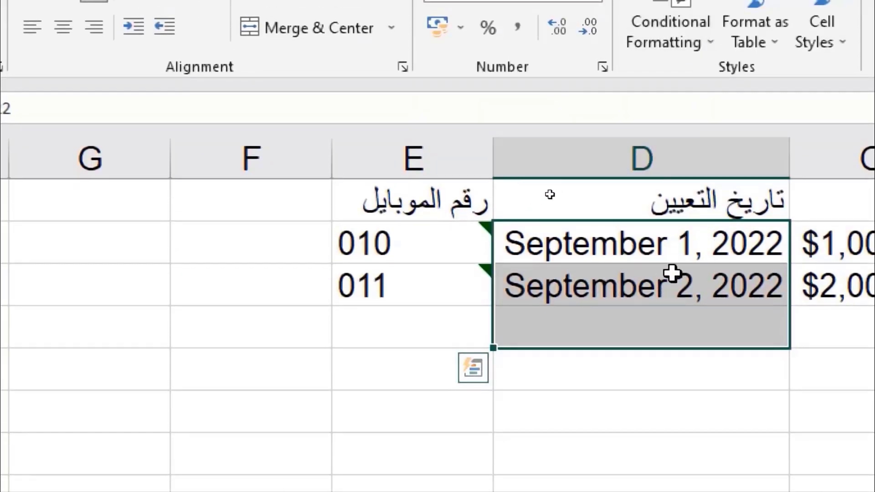
Step: Format the hire dates with Arabic (Egypt) locale and Hijri calendar, showing 5/02/1444 and 6/02/1444
right_click(625, 256)
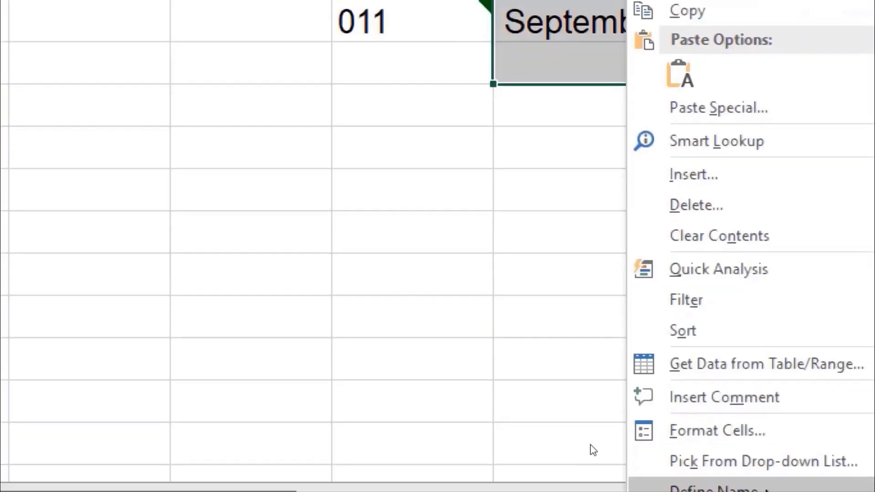
click(751, 414)
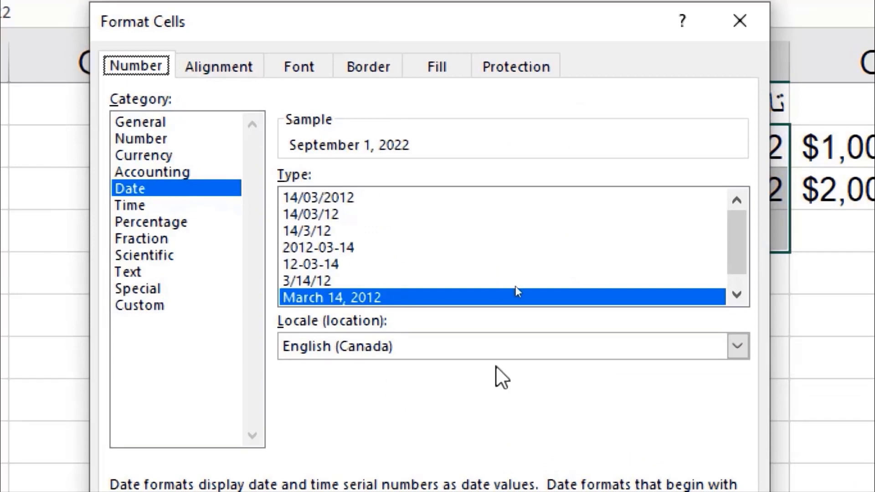
click(738, 347)
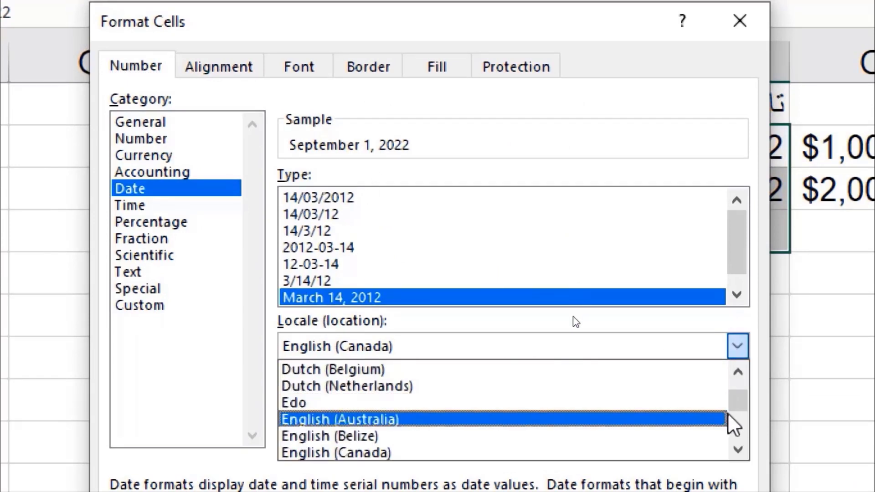
drag(737, 409, 738, 396)
click(362, 370)
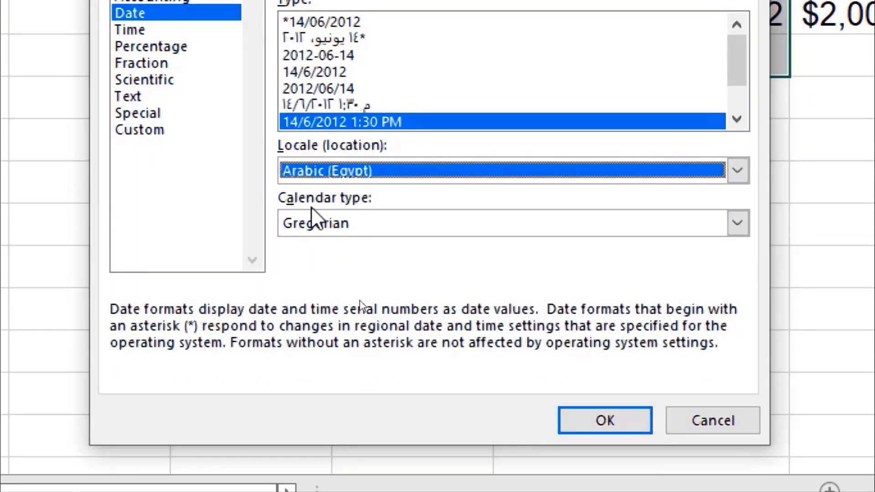
click(354, 231)
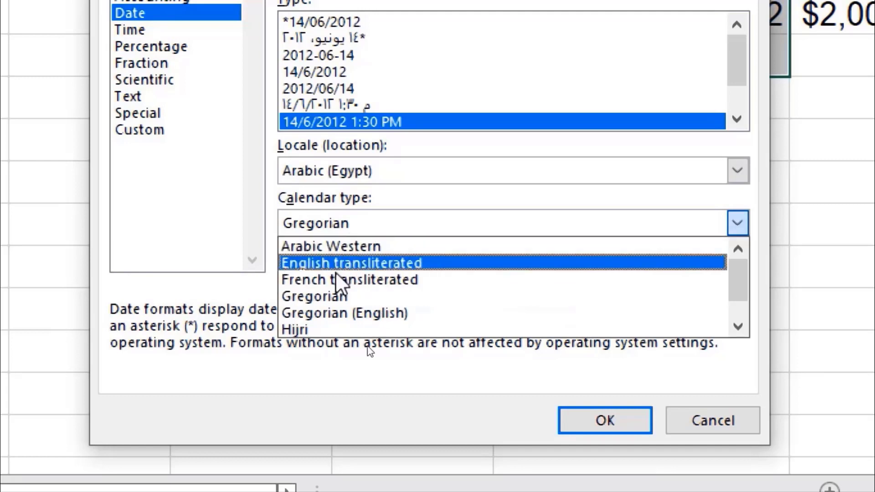
click(306, 328)
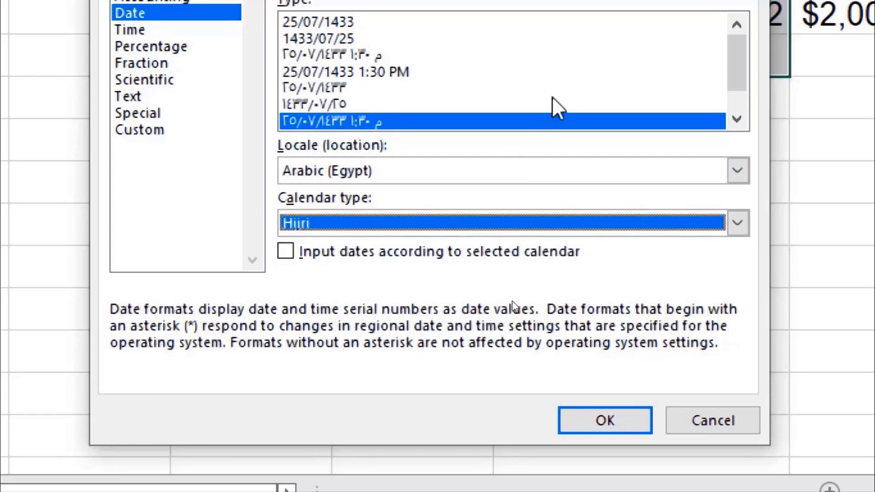
click(635, 427)
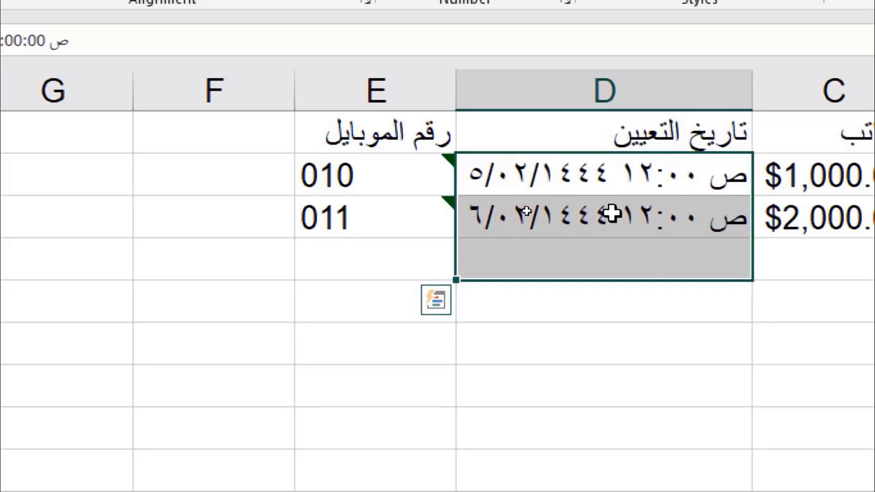
Step: Review the Hijri date settings in Format Cells and close without changes
right_click(591, 202)
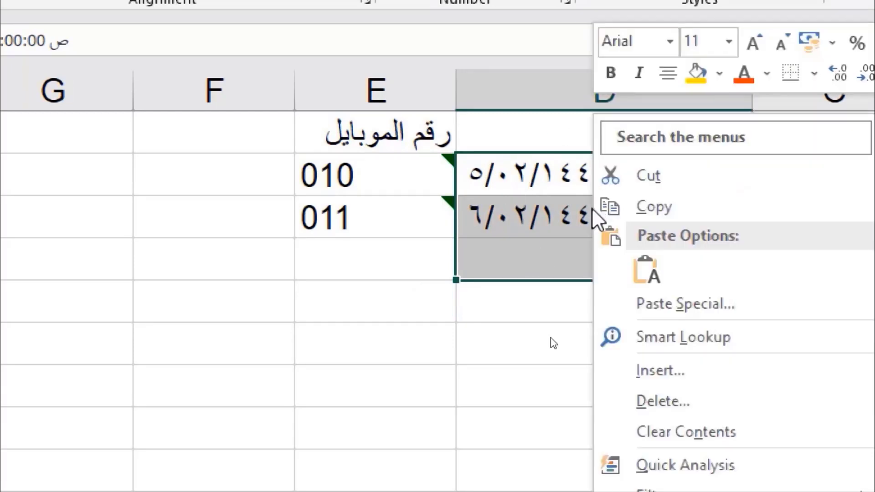
click(684, 412)
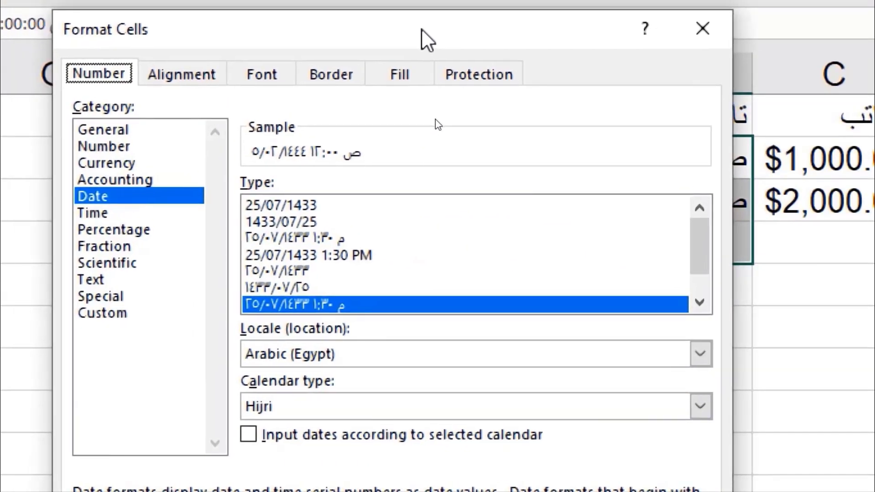
click(342, 399)
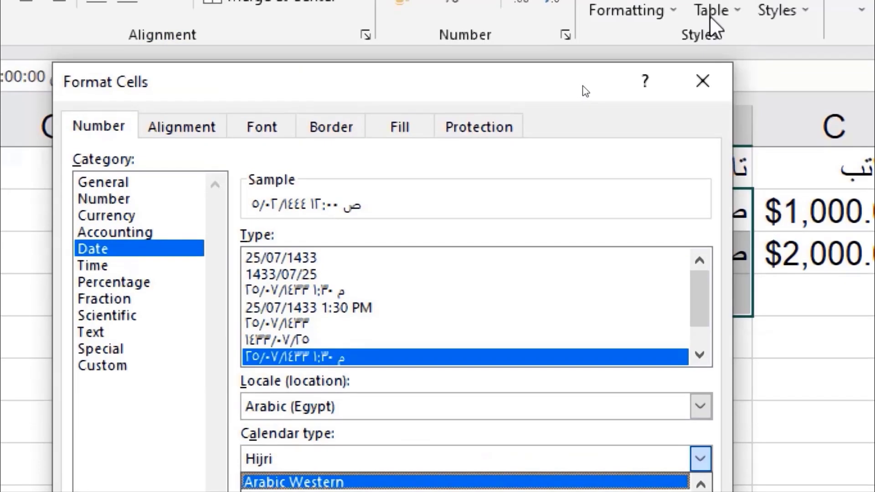
click(702, 82)
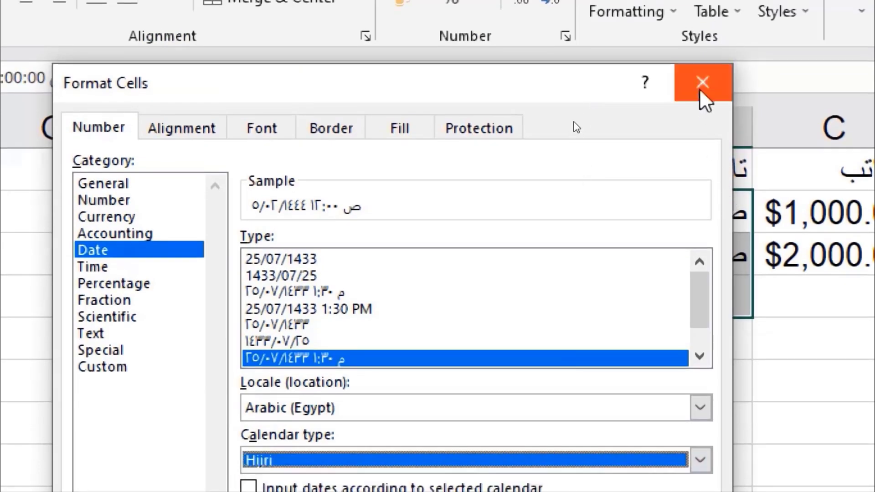
click(703, 82)
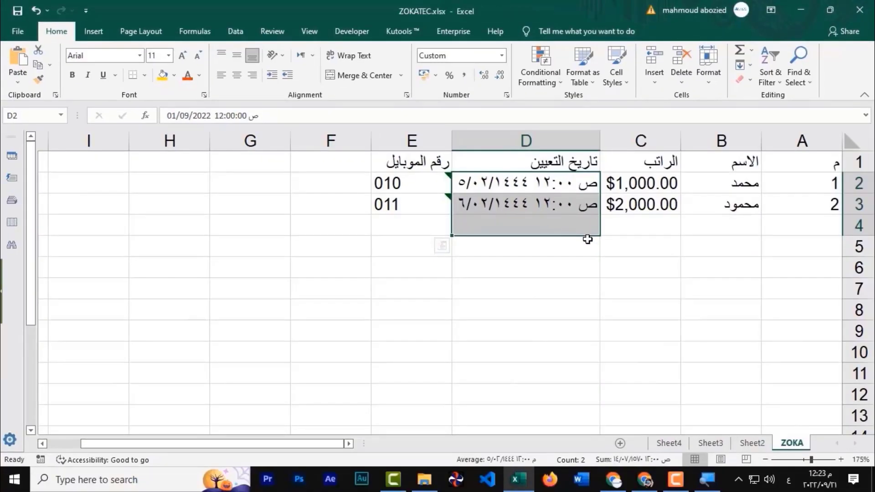
Step: Check the entries by selecting mobile number E3, names B2:B3 and serials A2:A3
click(599, 191)
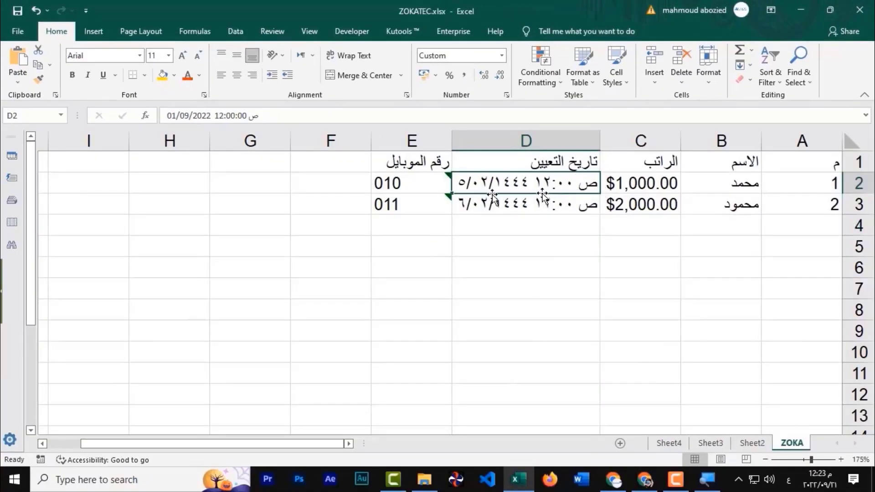
click(425, 200)
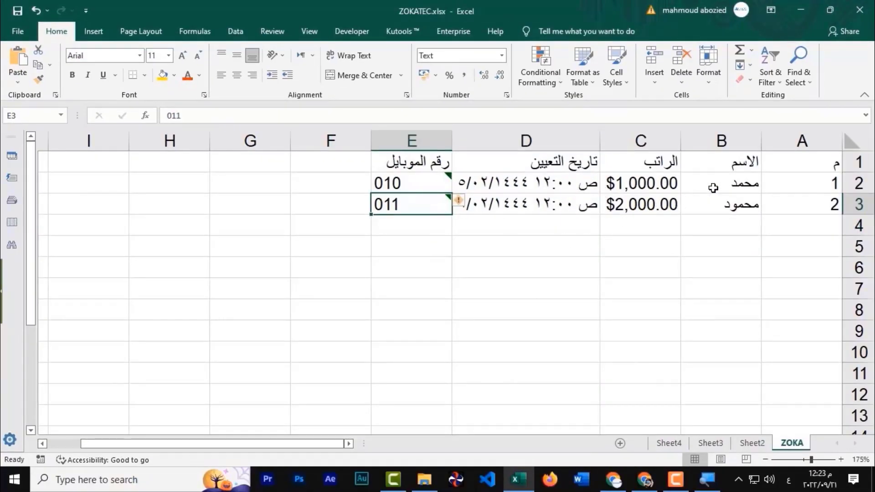
drag(719, 186, 714, 208)
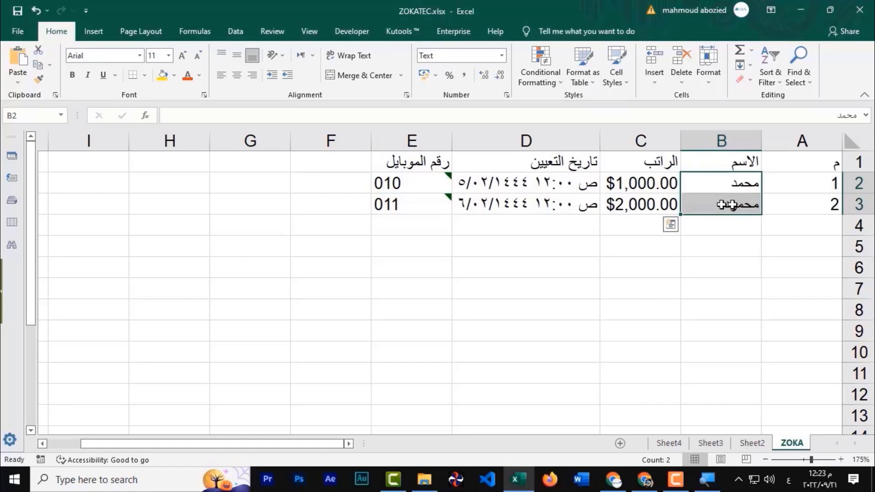
drag(819, 187, 821, 207)
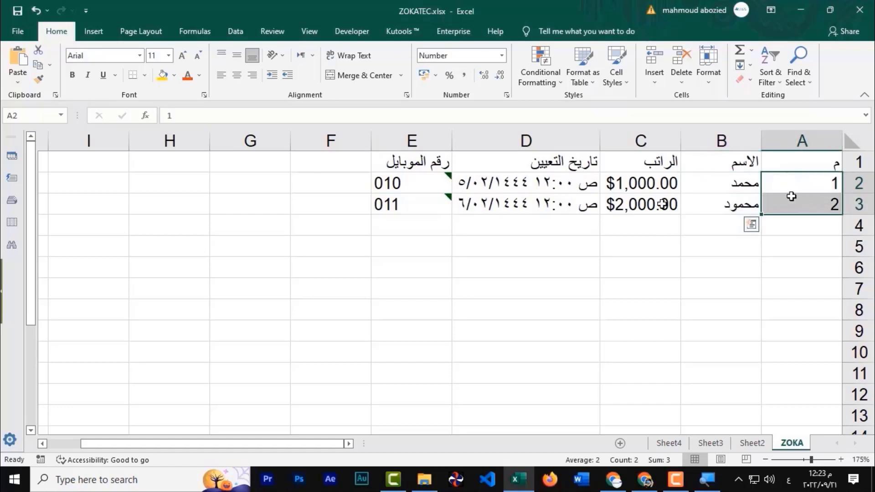
click(246, 190)
right_click(250, 195)
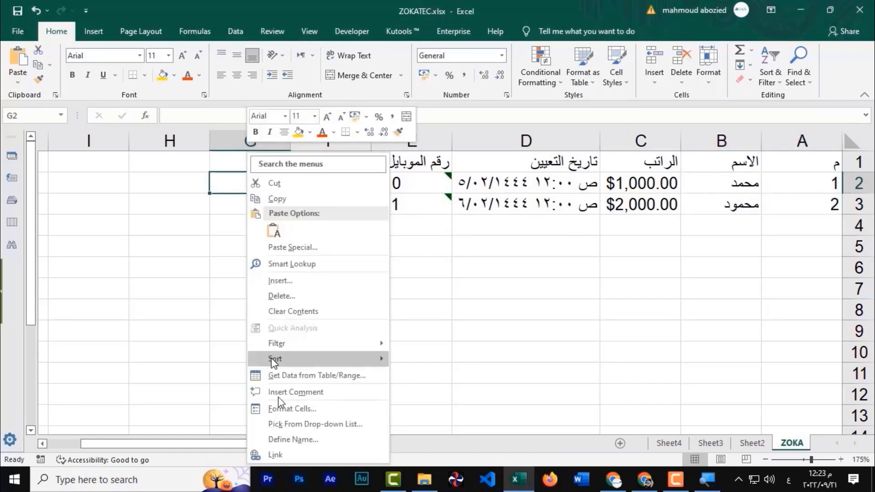
click(288, 406)
drag(368, 167, 404, 125)
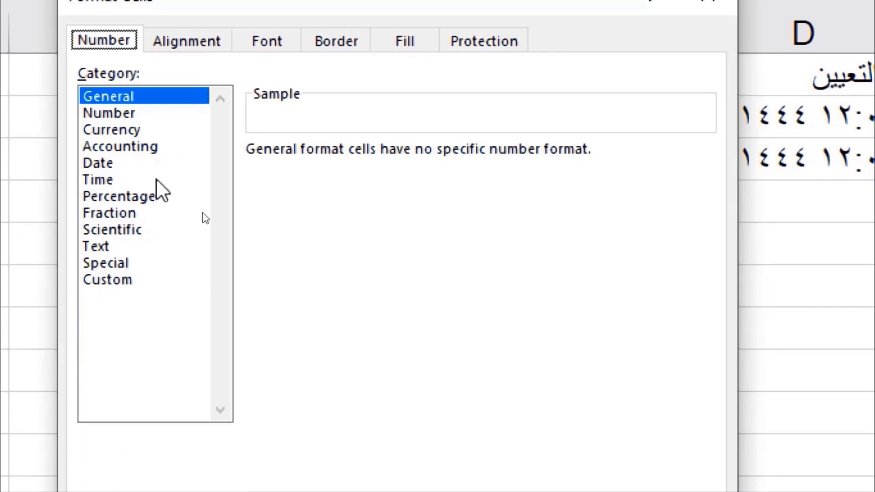
click(102, 181)
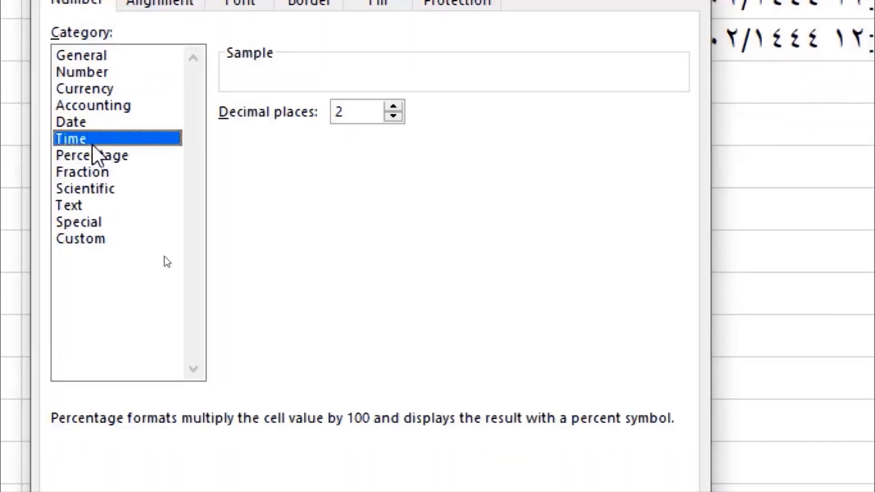
click(91, 107)
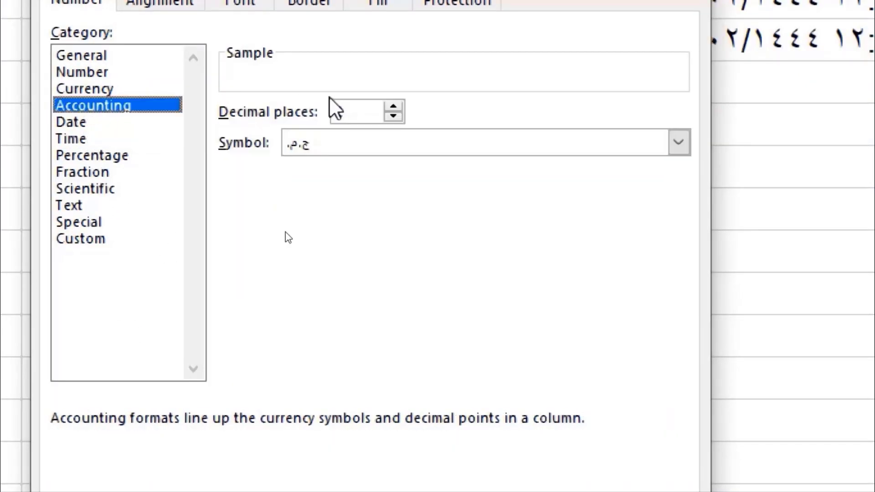
key(Down)
key(Down)
key(Down)
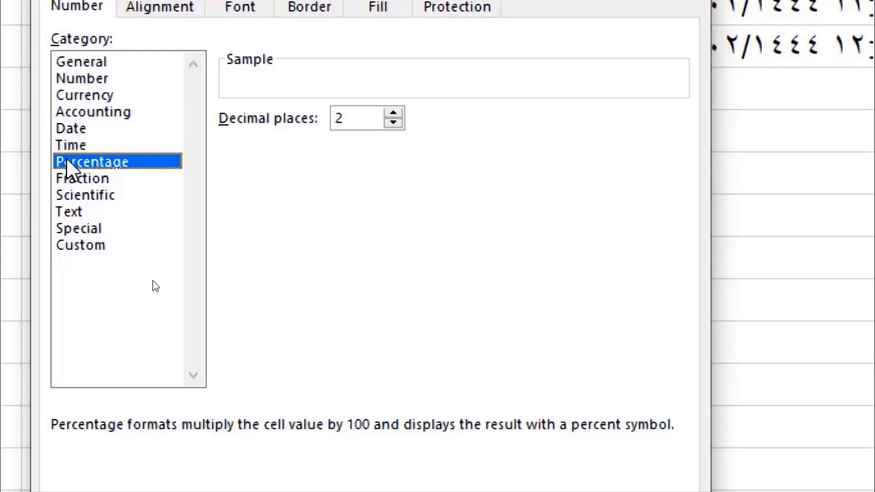
click(86, 246)
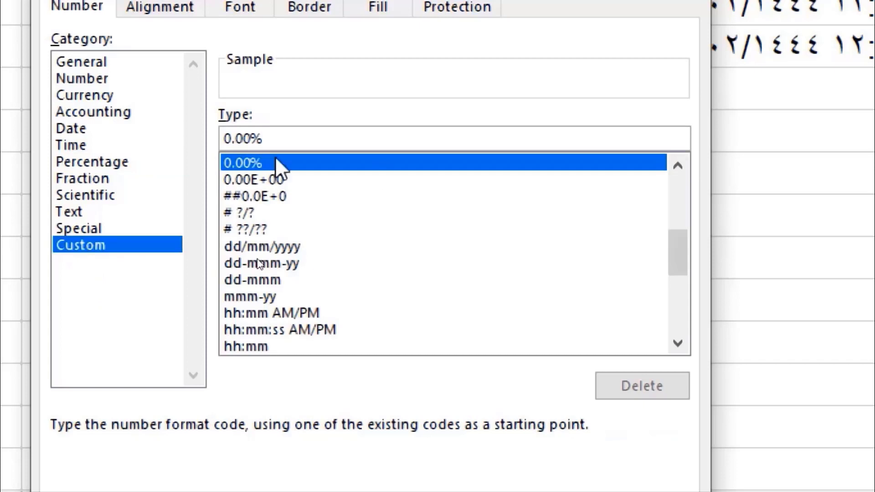
drag(273, 139, 195, 132)
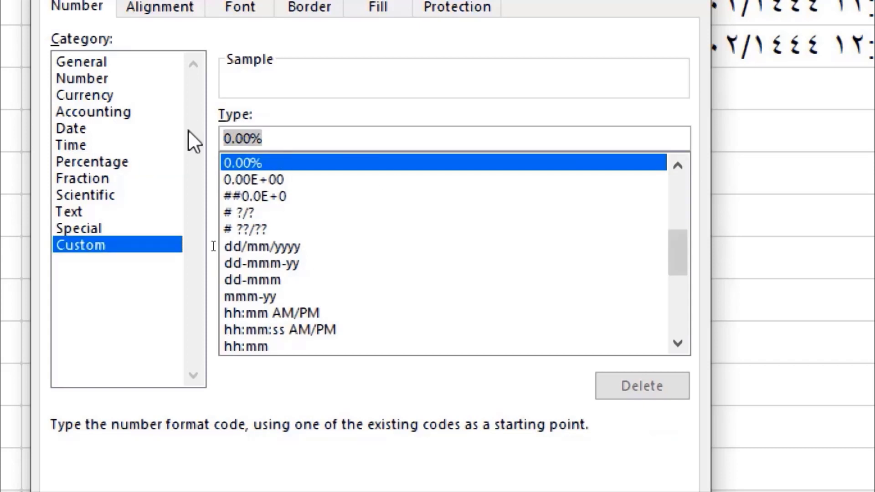
key(BackSpace)
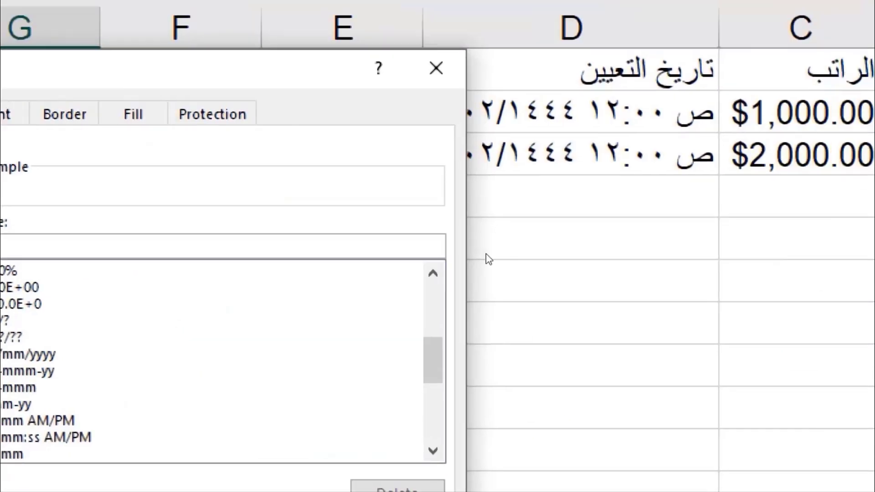
click(436, 85)
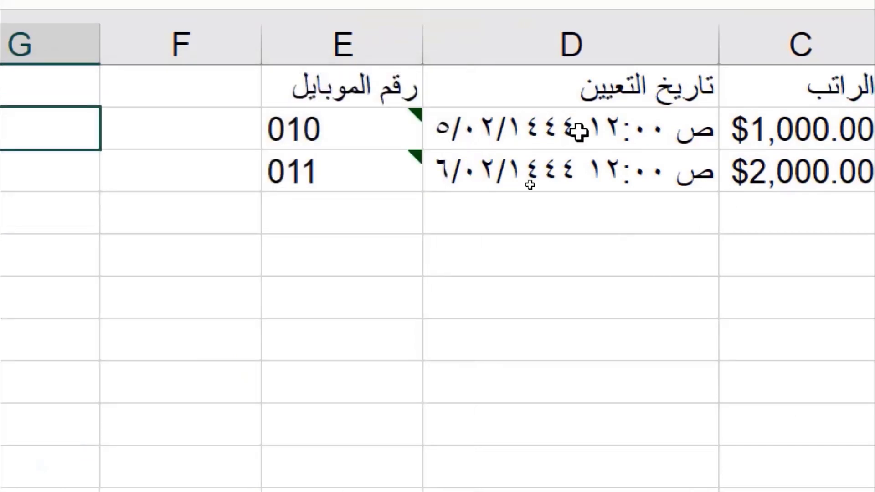
Step: Reformat D2:D3 as Gregorian year-month-day dates reading 2022-09-01 and 2022-09-02
drag(574, 130, 573, 188)
right_click(574, 188)
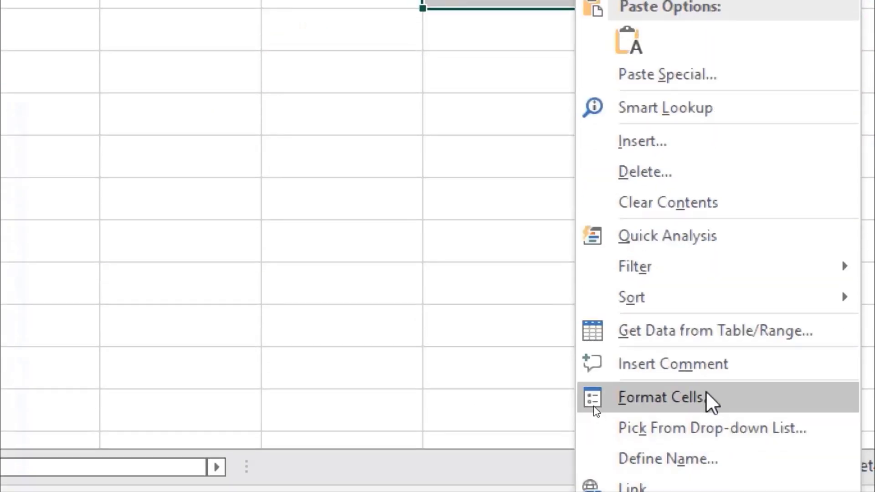
click(656, 398)
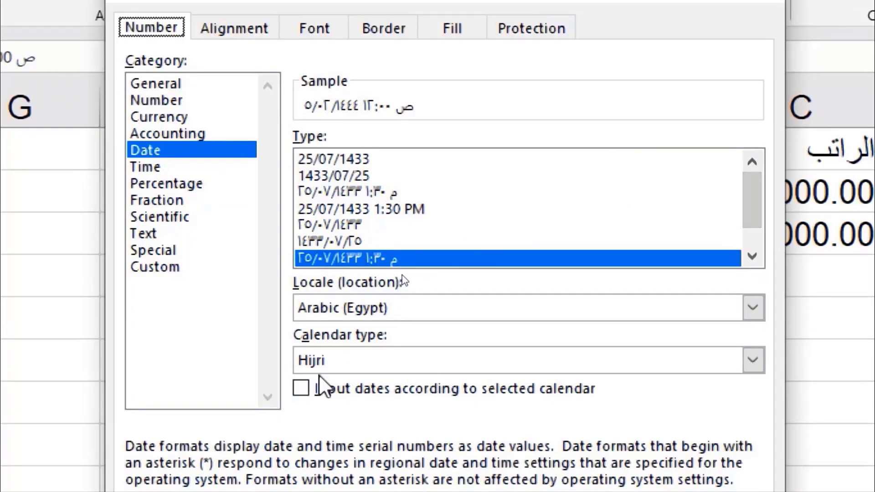
click(492, 360)
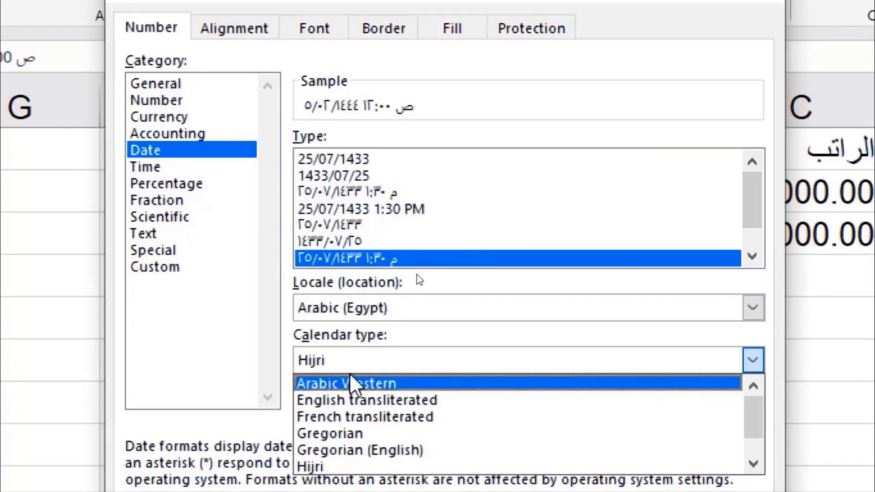
click(455, 434)
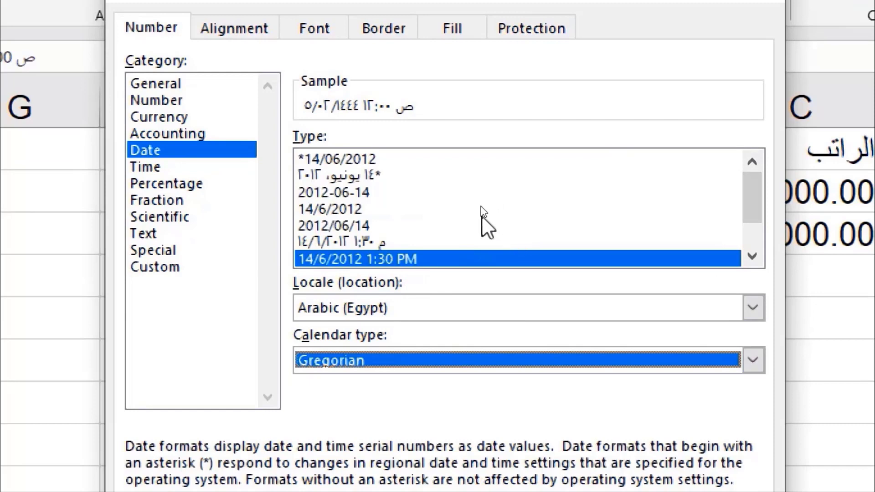
click(417, 159)
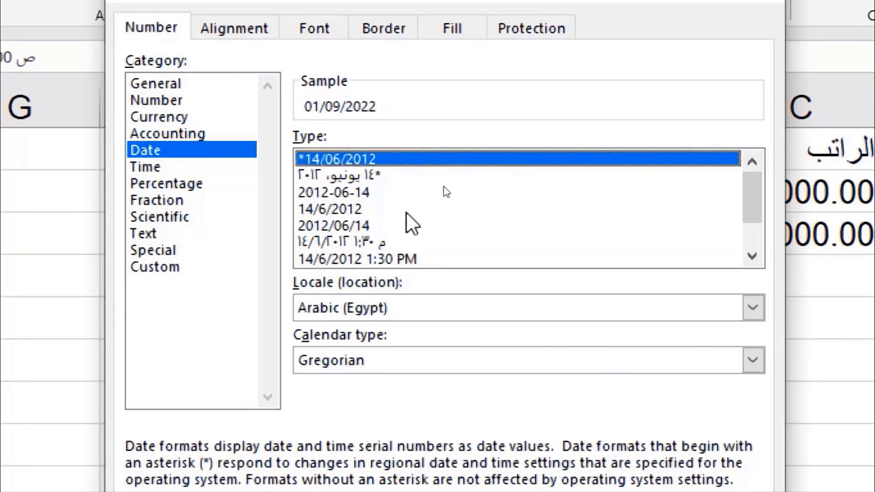
click(408, 192)
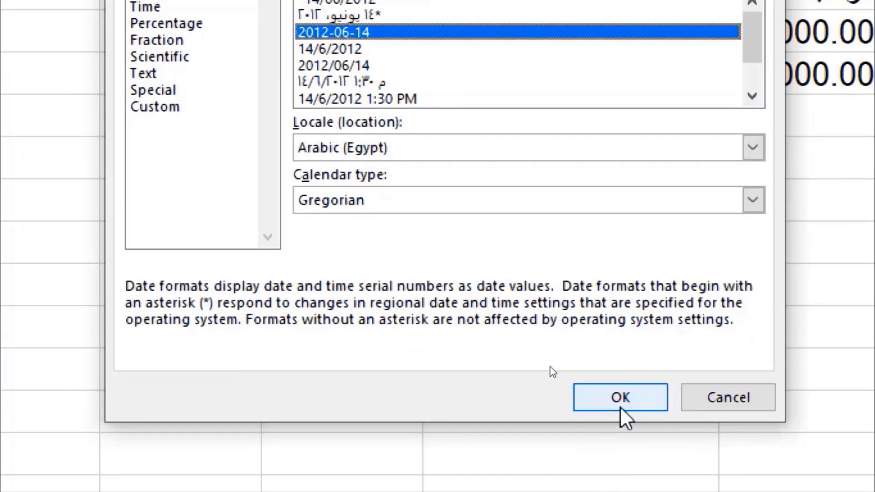
click(620, 406)
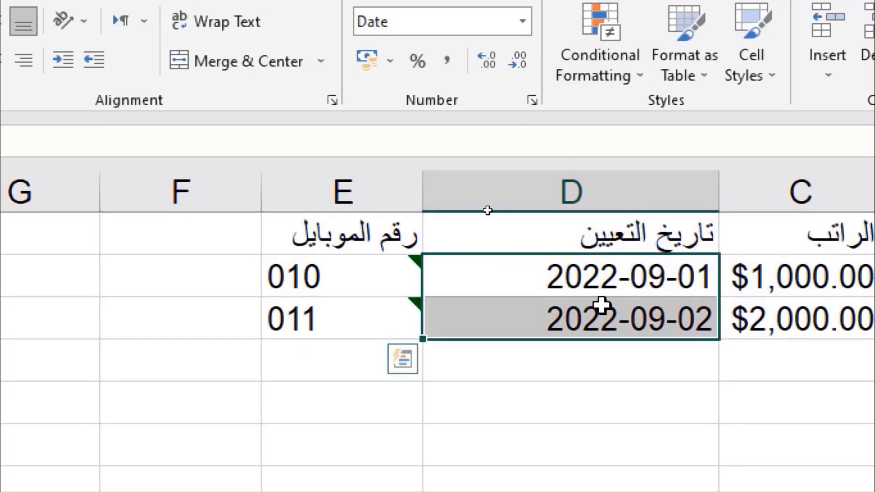
Step: Select hire dates D2:D3 and bring up the Custom category in Format Cells
click(557, 286)
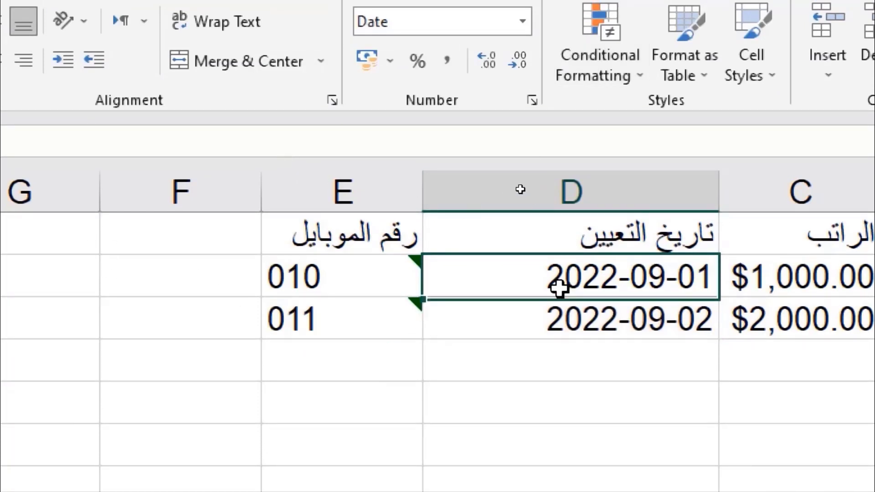
drag(564, 284, 559, 335)
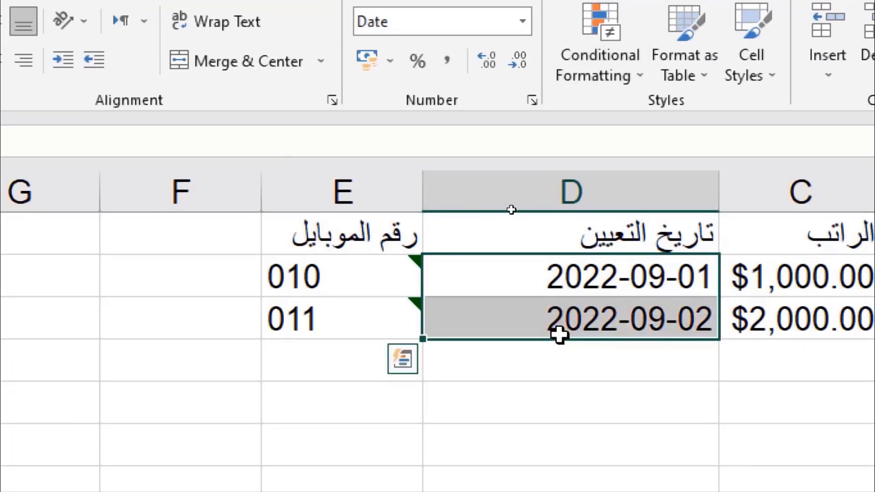
right_click(506, 289)
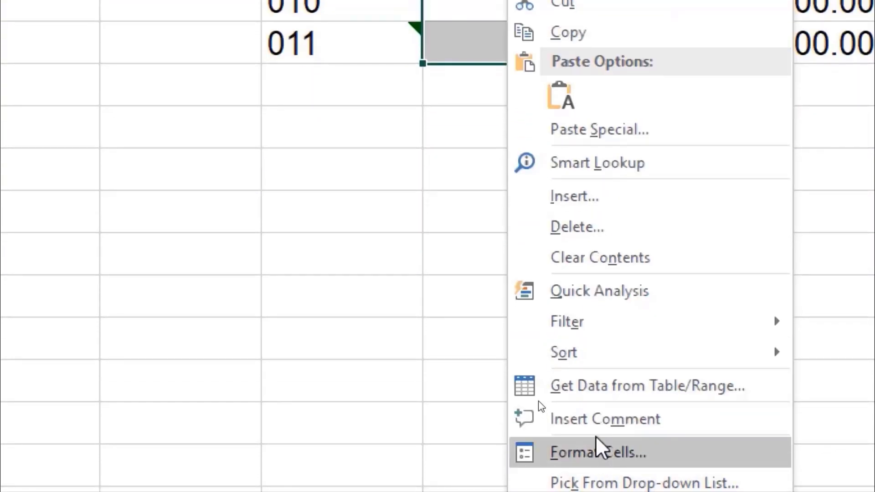
click(597, 452)
click(308, 243)
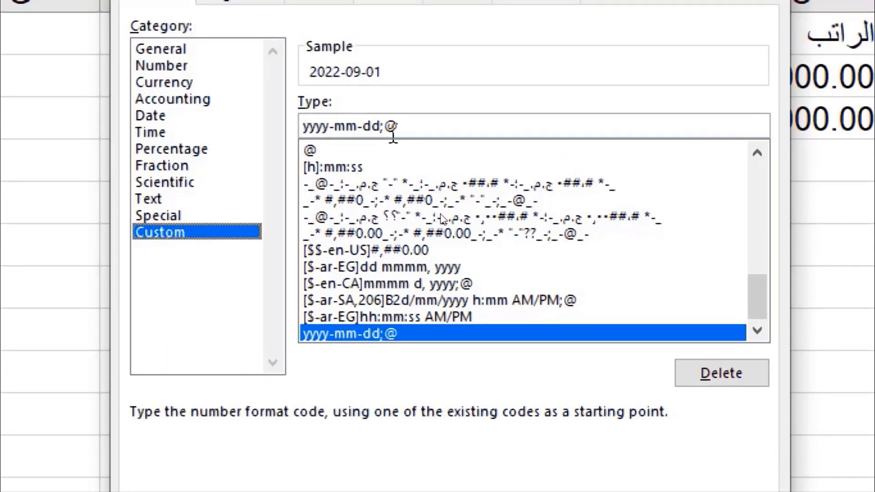
Step: Replace the custom Type code with mmm so only the month name shows
drag(398, 126, 283, 120)
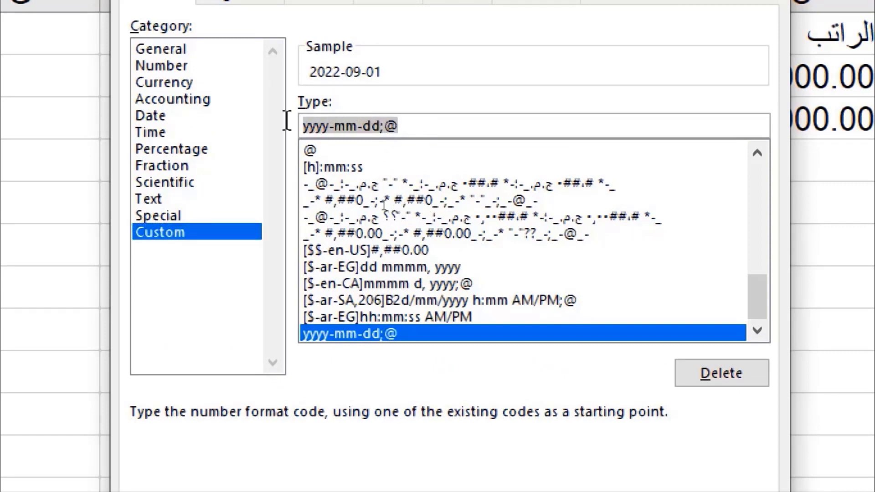
text(ةة)
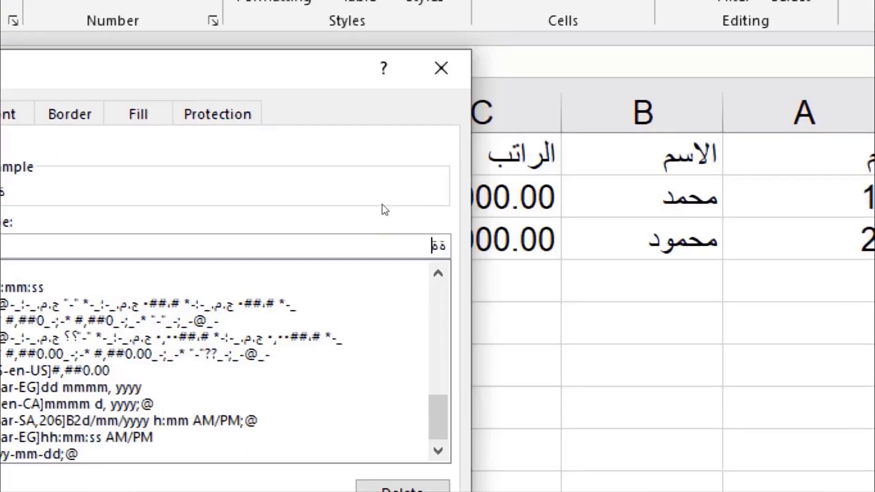
text(ة)
key(BackSpace)
key(BackSpace)
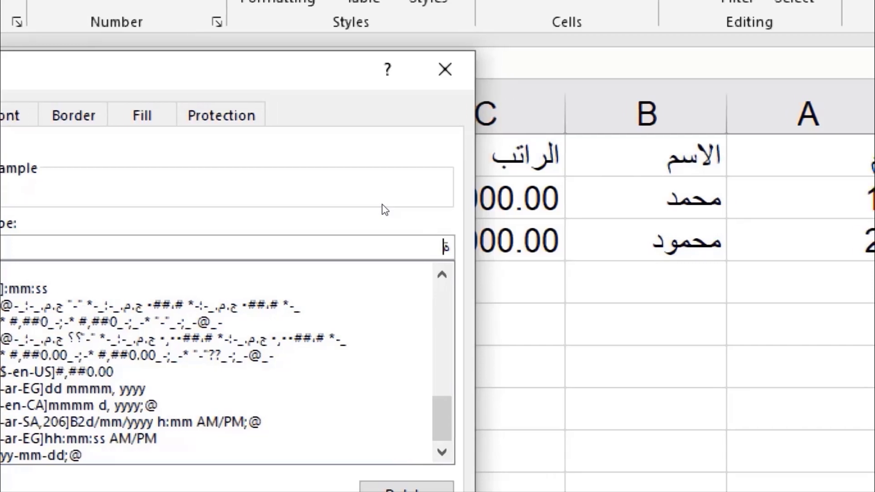
key(BackSpace)
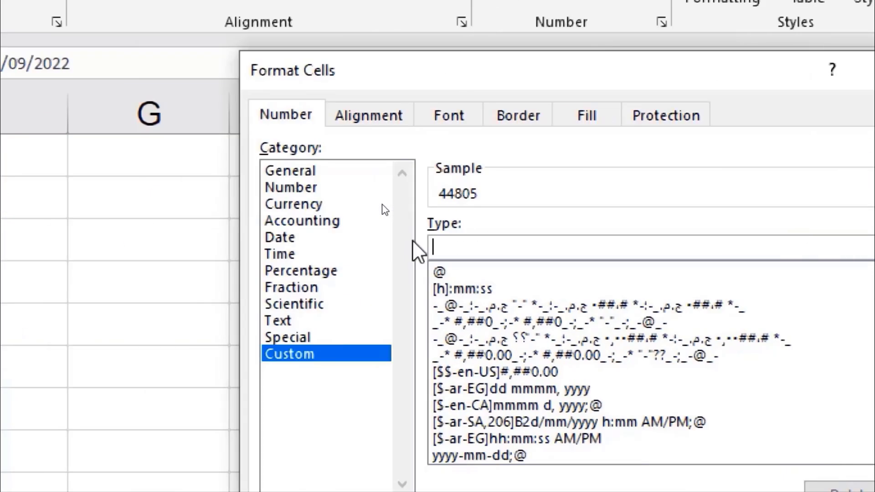
text(mmm)
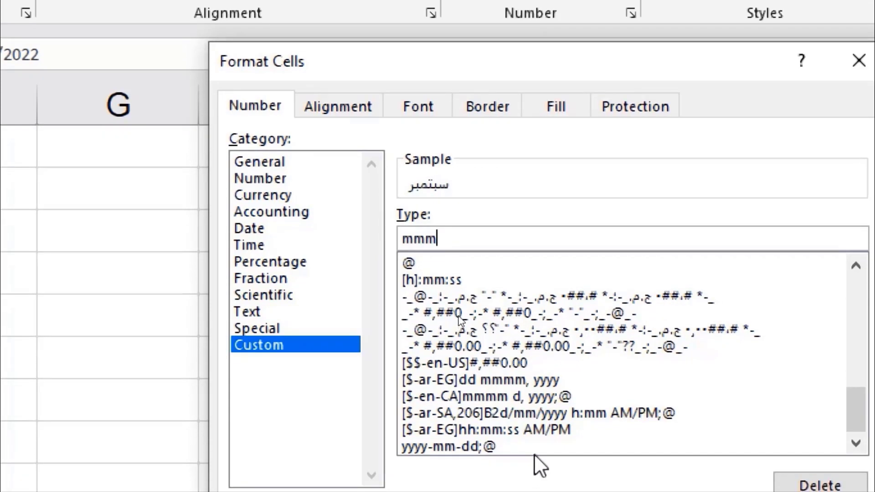
double_click(437, 239)
text(yy)
text(y)
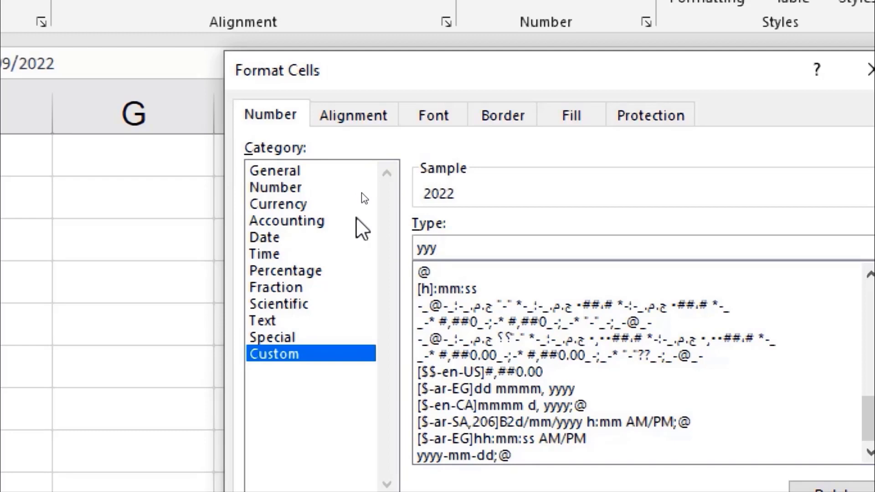
key(BackSpace)
key(BackSpace)
key(BackSpace)
text(mmm)
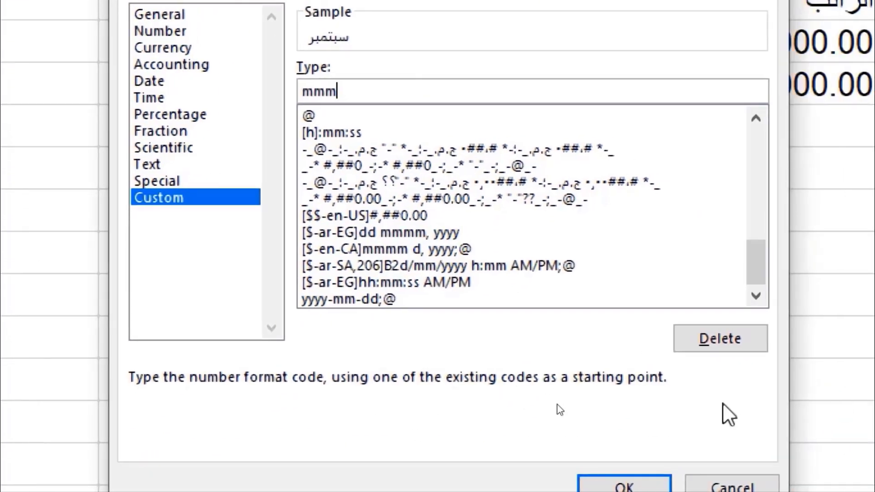
click(624, 484)
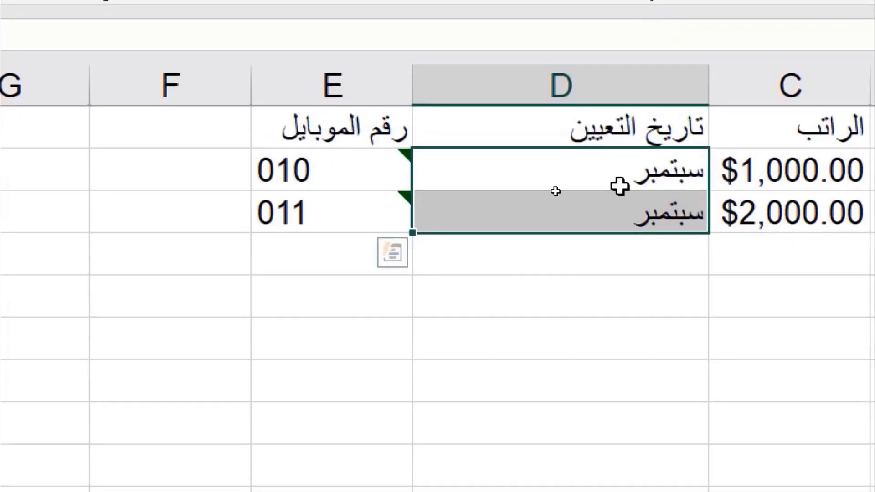
Step: Enter 10-9 in D2 so the first hire date becomes 10 September, shown as سبتمبر
click(620, 185)
text(10-)
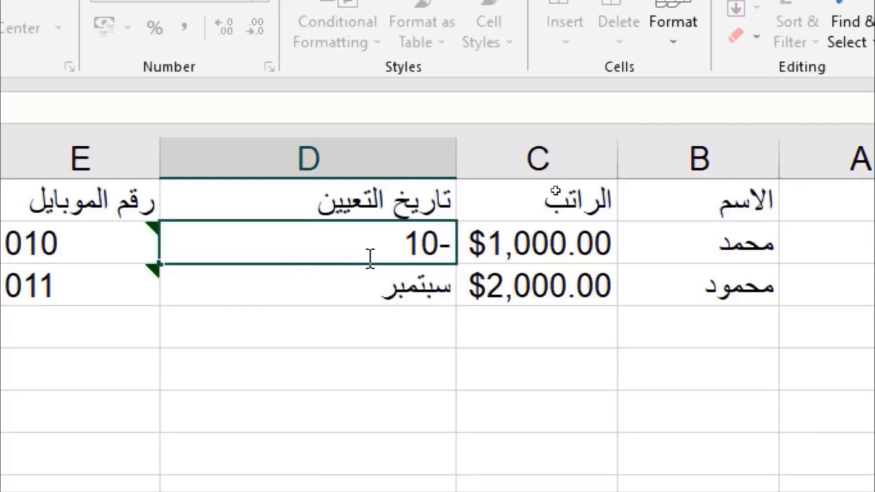
text(9)
key(Return)
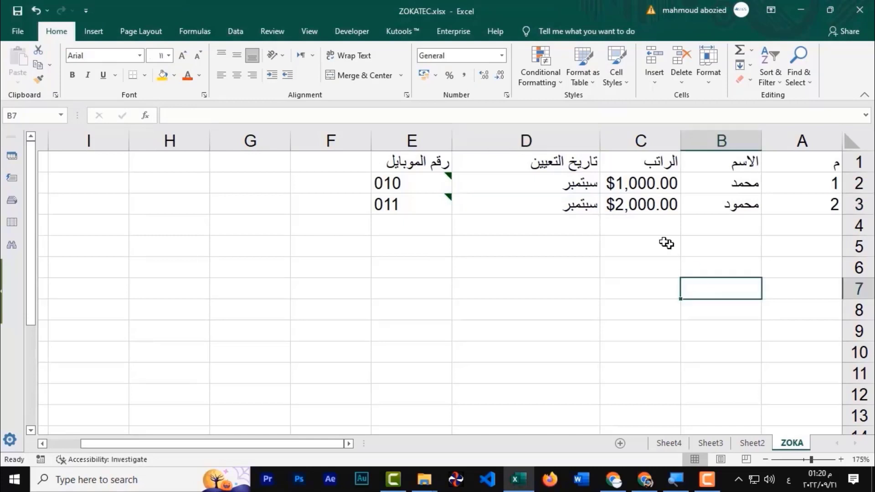
click(664, 241)
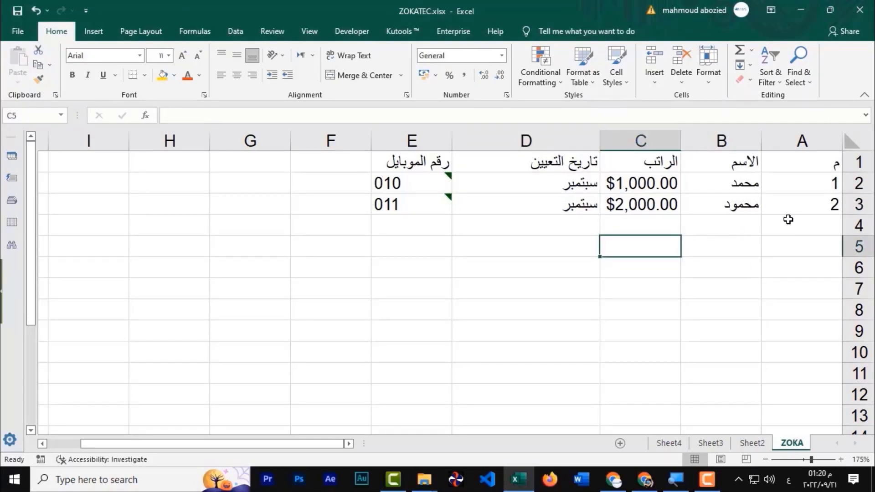
Step: Apply the General number format to the serial numbers 1 and 2 in column A
drag(799, 187, 801, 236)
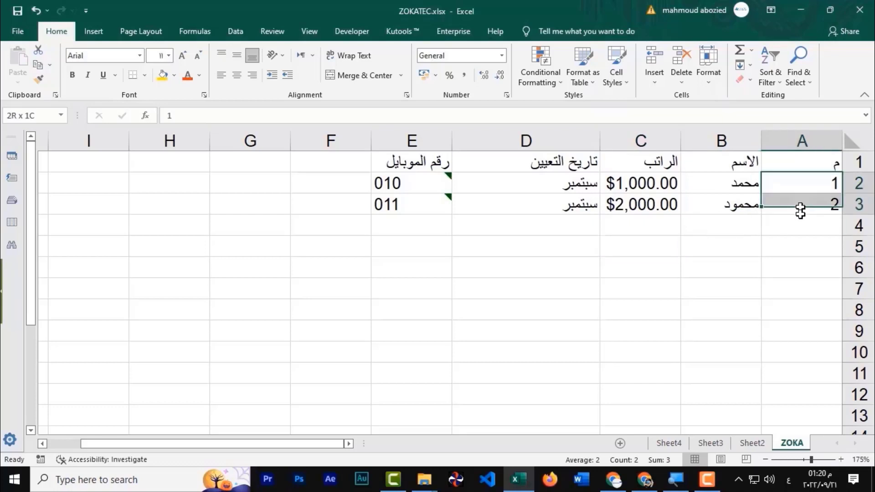
right_click(801, 237)
click(817, 260)
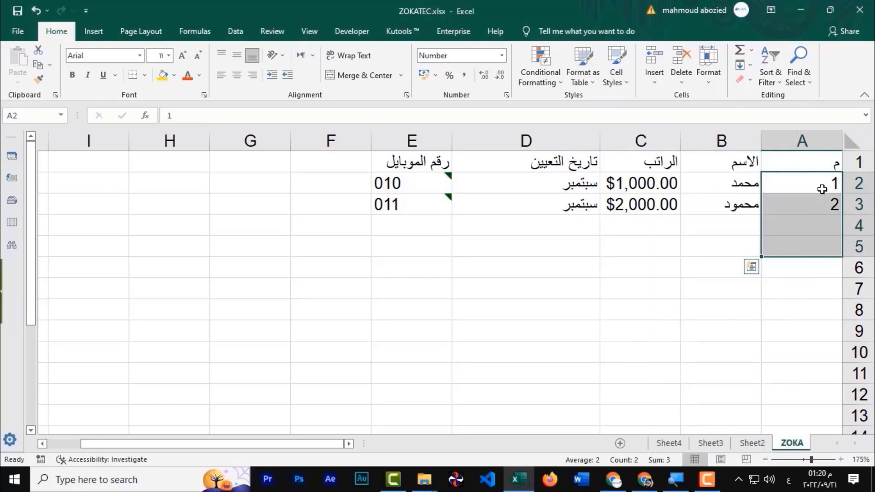
mouse_move(821, 187)
mouse_down()
mouse_move(782, 196)
mouse_move(791, 217)
mouse_up()
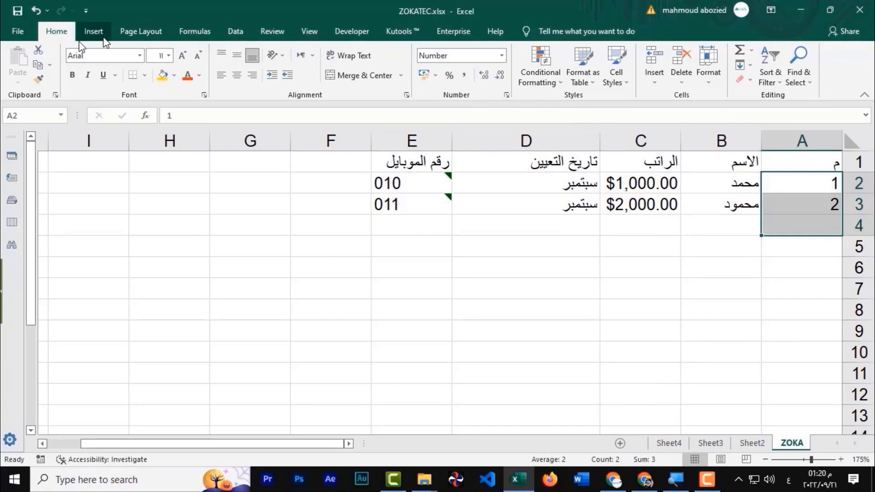
click(502, 58)
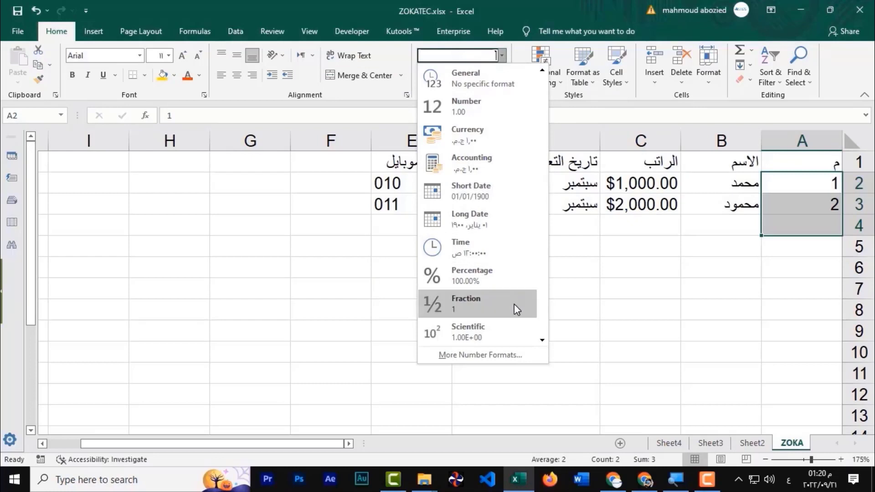
scroll(515, 306, down, 1)
scroll(517, 309, up, 1)
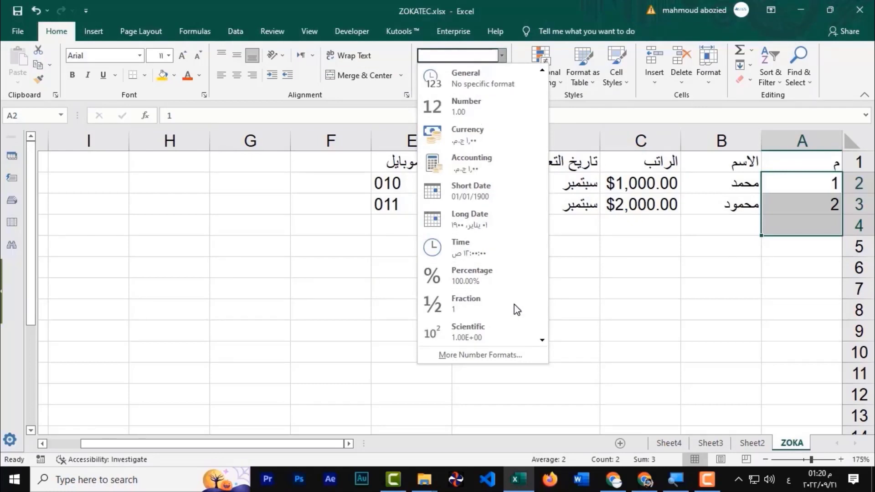
click(463, 73)
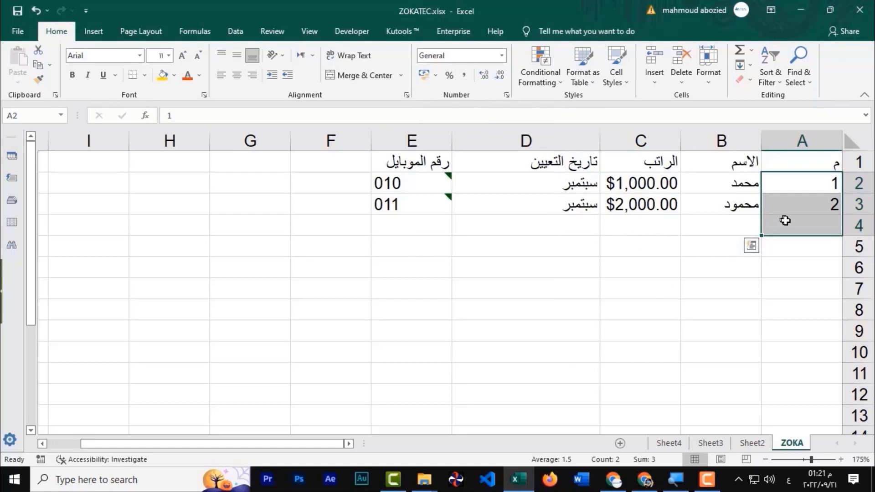
click(812, 191)
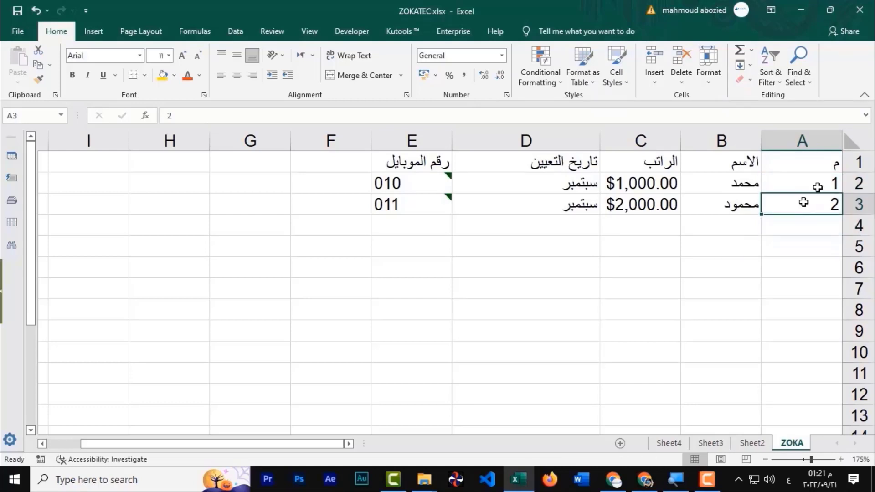
click(593, 242)
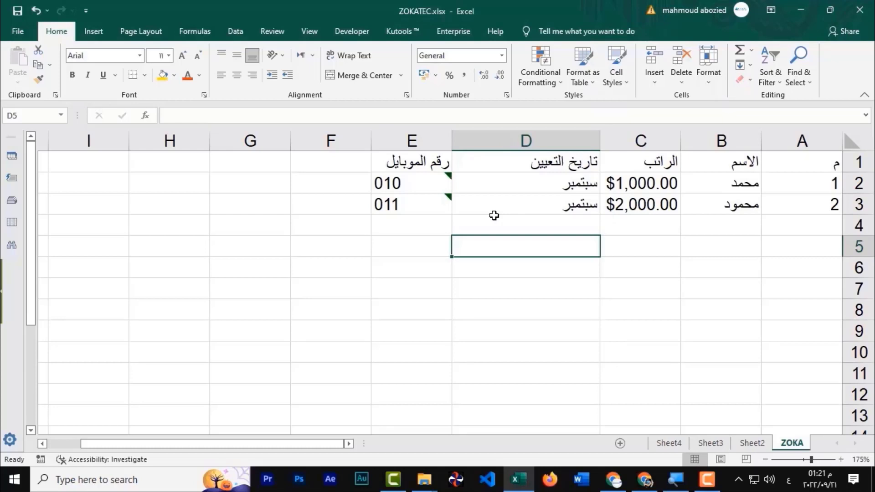
Step: Inspect the stored dates in D2 and D3 and try the Number format on them
click(528, 190)
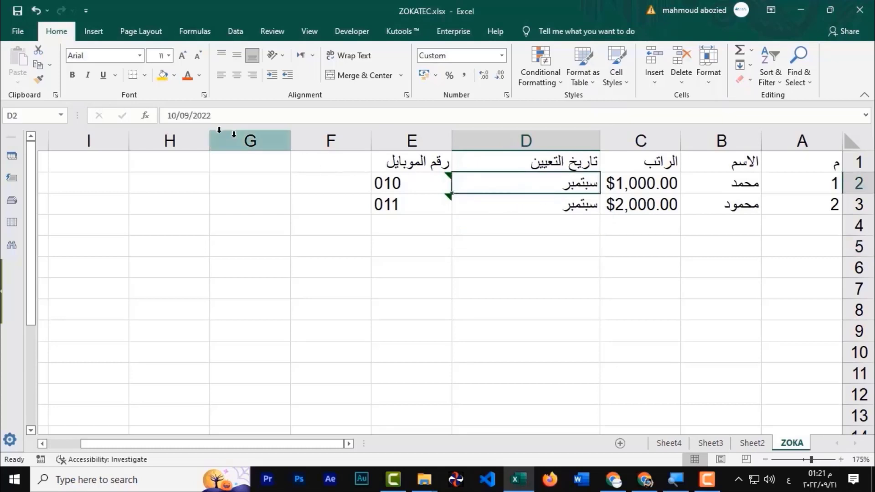
click(492, 213)
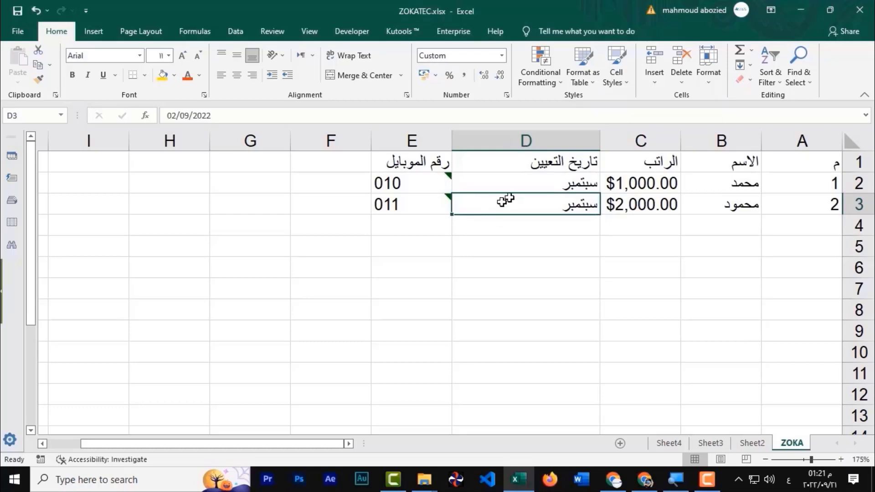
mouse_move(516, 172)
mouse_down()
mouse_move(522, 218)
mouse_move(527, 208)
mouse_up()
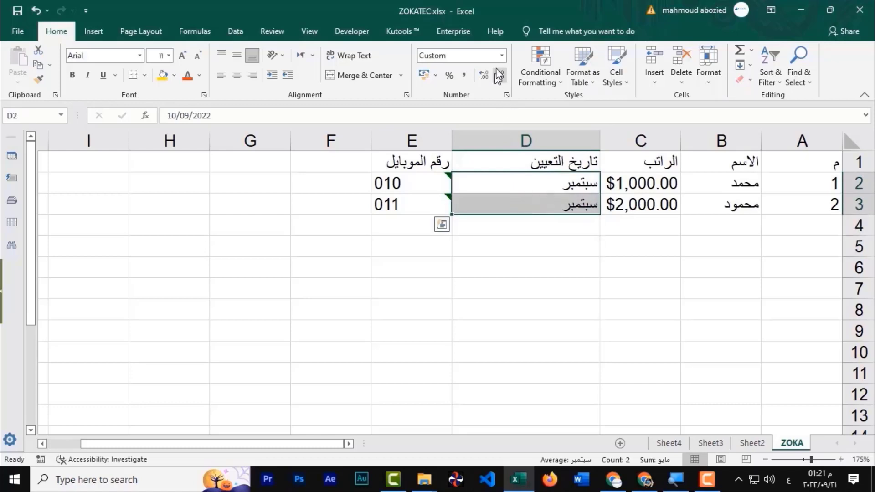
click(502, 56)
click(496, 108)
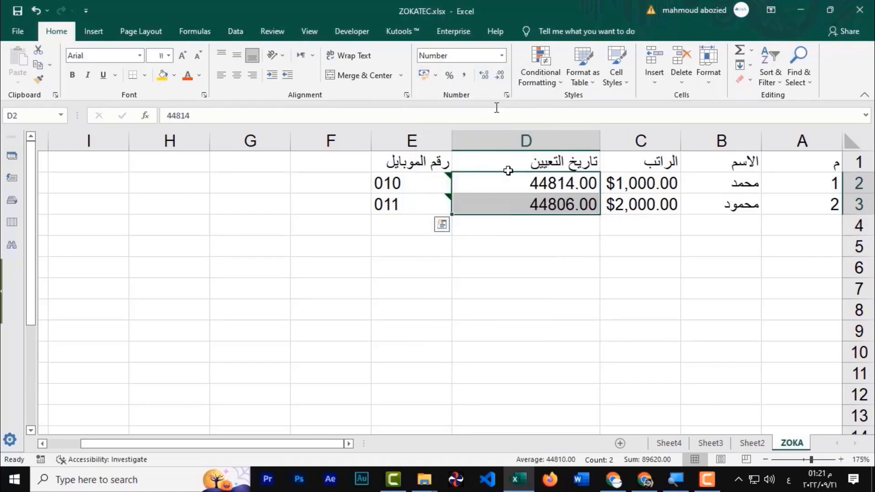
click(542, 267)
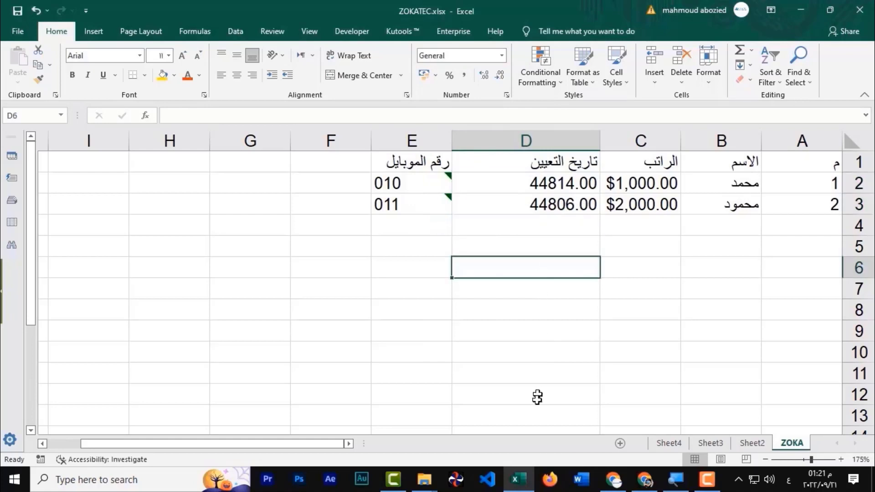
Step: Apply Short Date to D2:D3 so they read 10/09/2022 and 02/09/2022
click(513, 187)
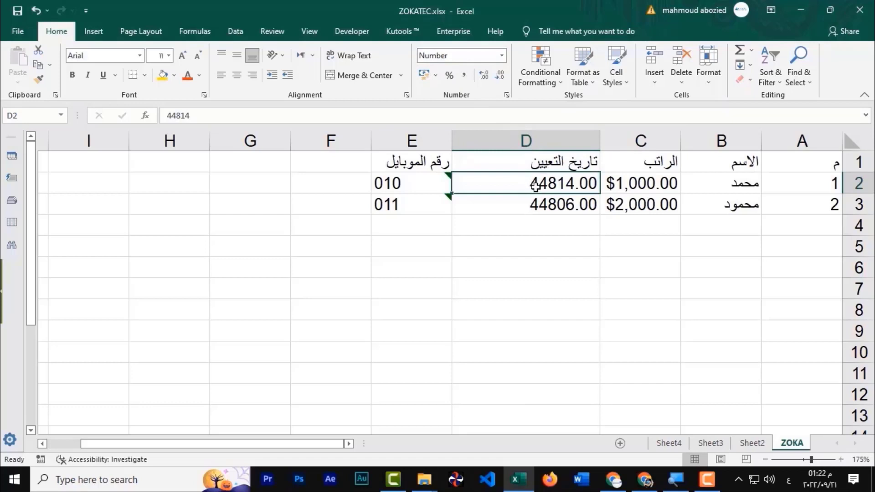
drag(527, 184, 531, 208)
click(501, 55)
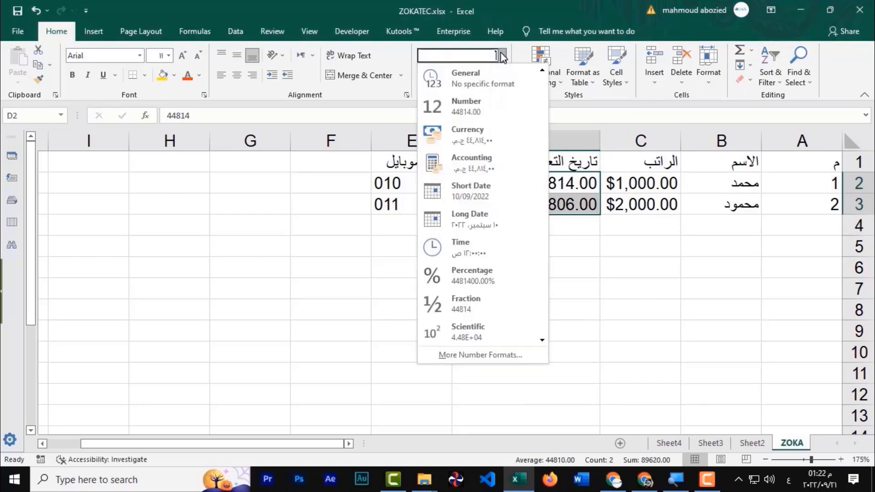
click(488, 190)
click(499, 272)
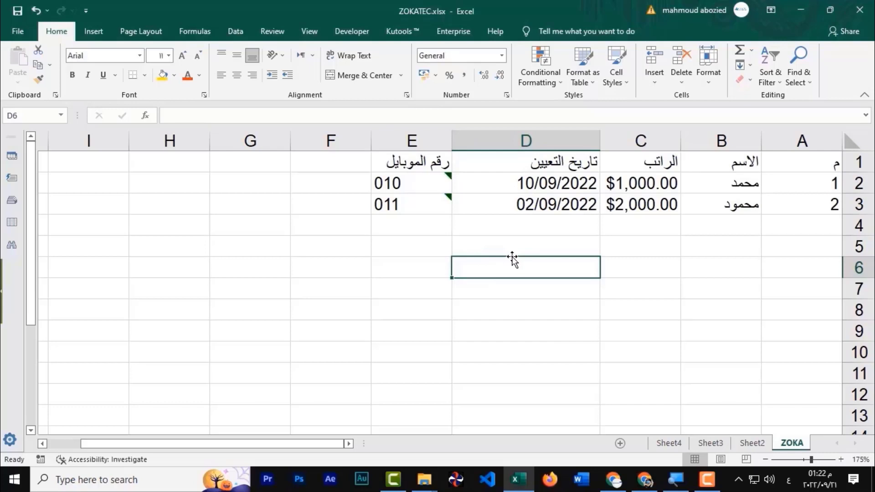
key(ctrl+z)
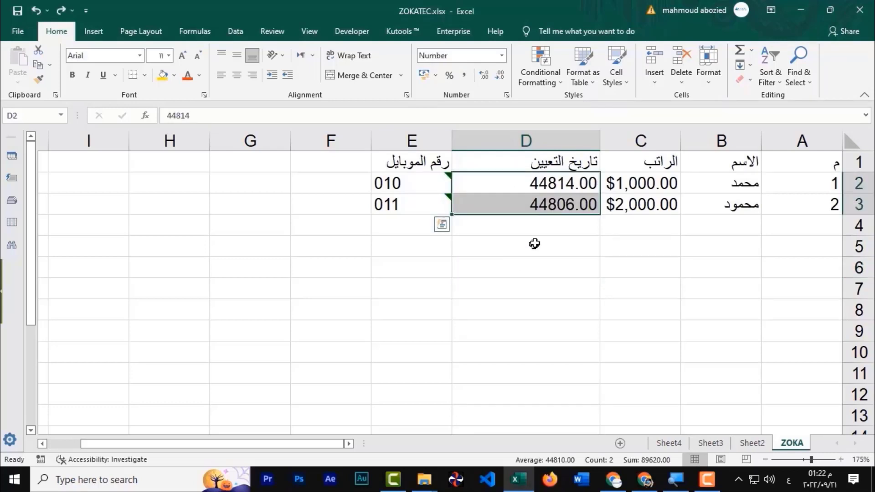
click(527, 212)
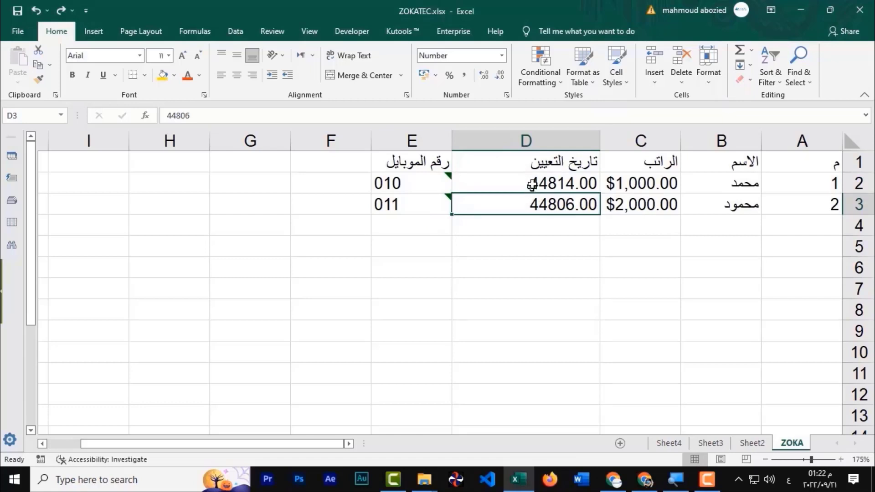
drag(532, 185, 538, 204)
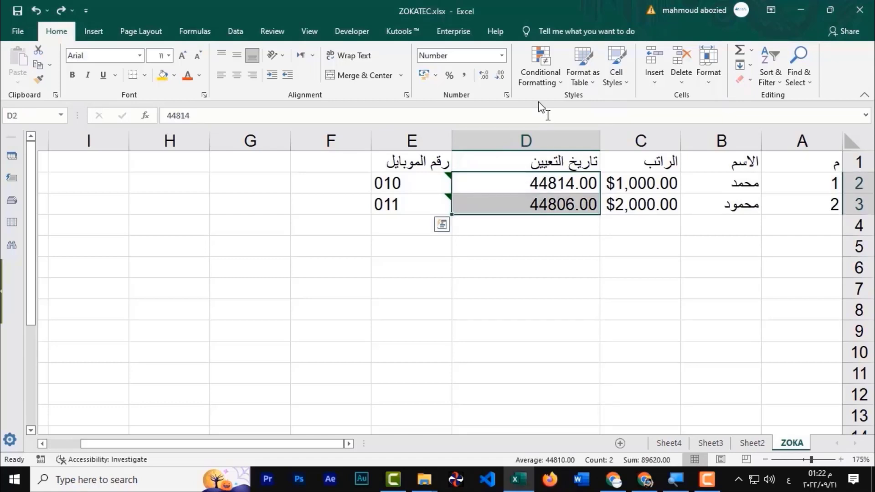
click(502, 55)
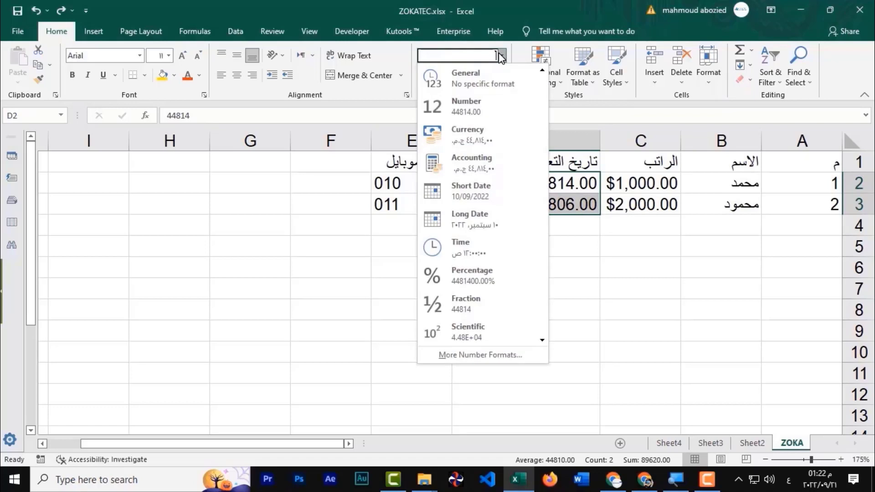
click(498, 190)
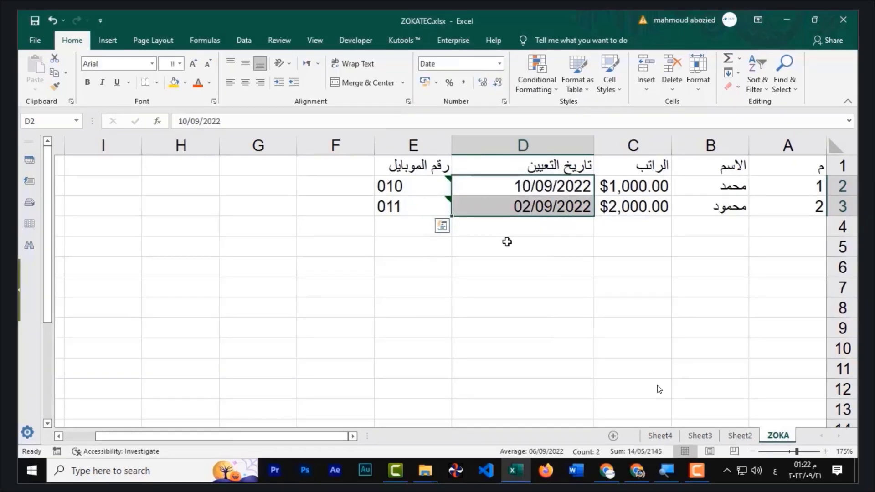